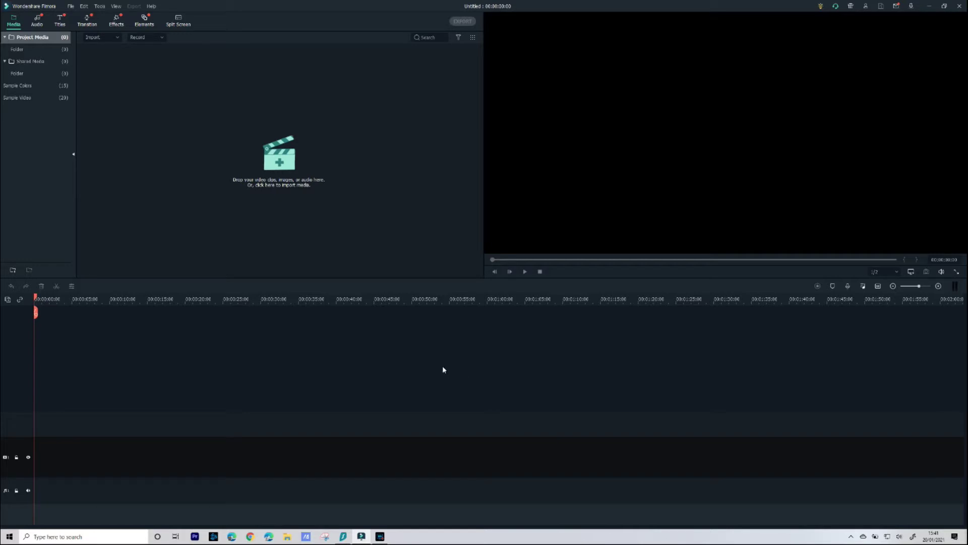
Step: Look through the File and Help menus, then close the help options
{"action": "left_click", "coordinate": [73, 7]}
{"action": "mouse_move", "coordinate": [82, 18]}
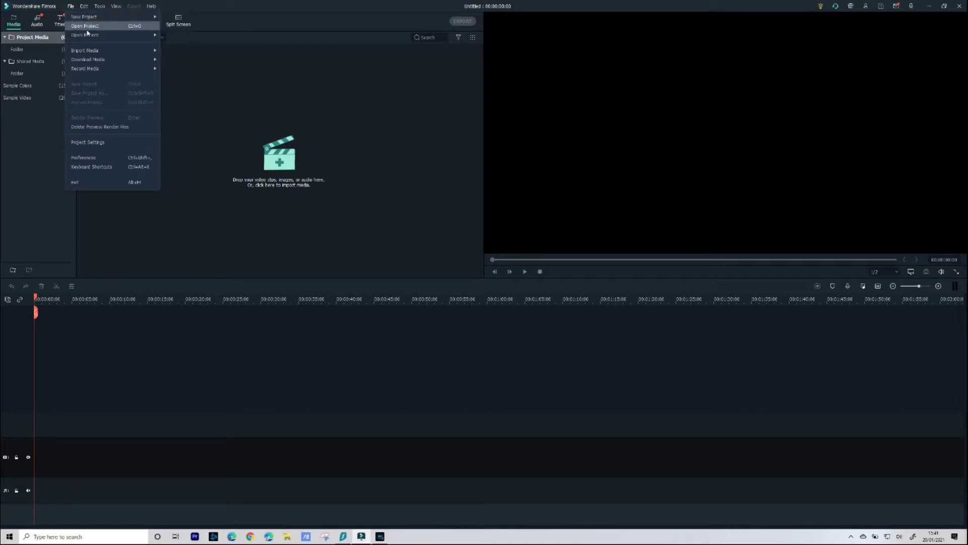
{"action": "mouse_move", "coordinate": [116, 36]}
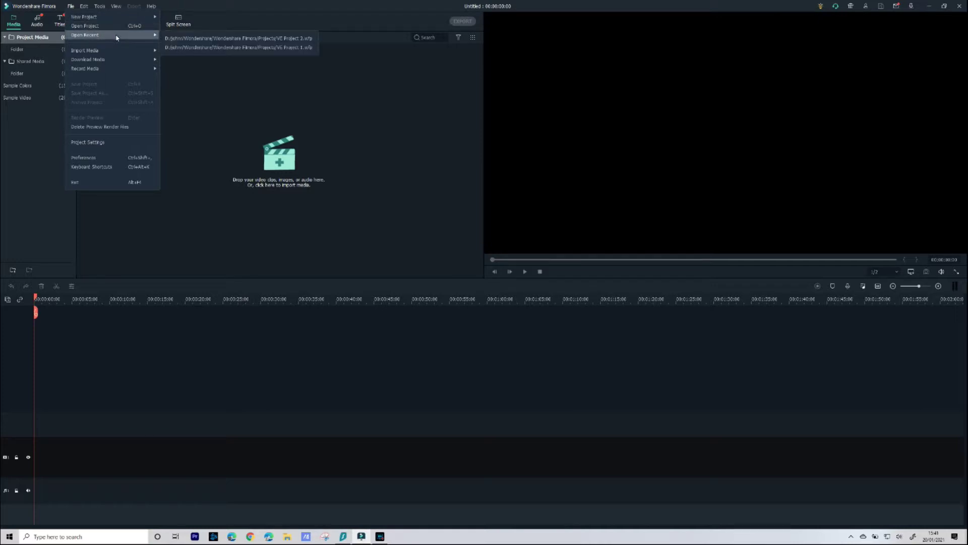
{"action": "mouse_move", "coordinate": [119, 53]}
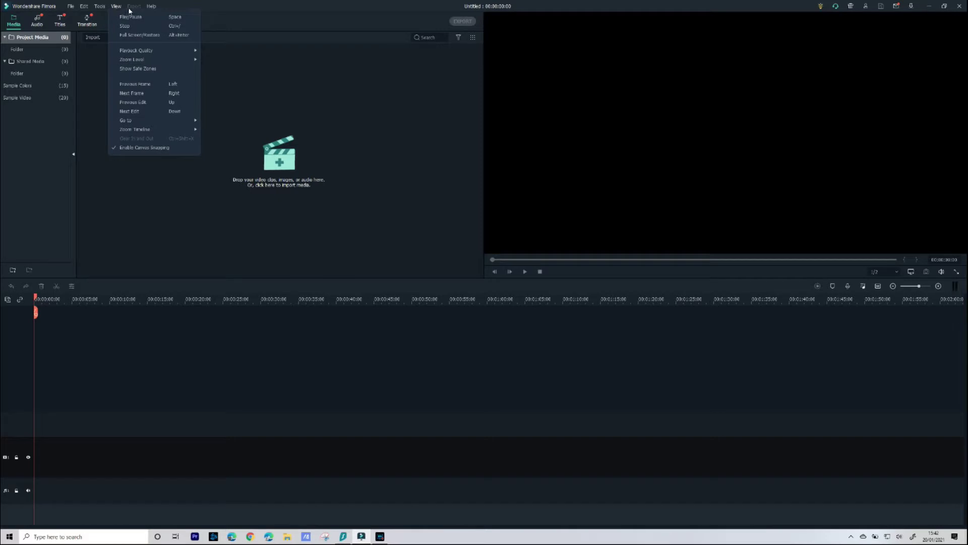
{"action": "mouse_move", "coordinate": [152, 11]}
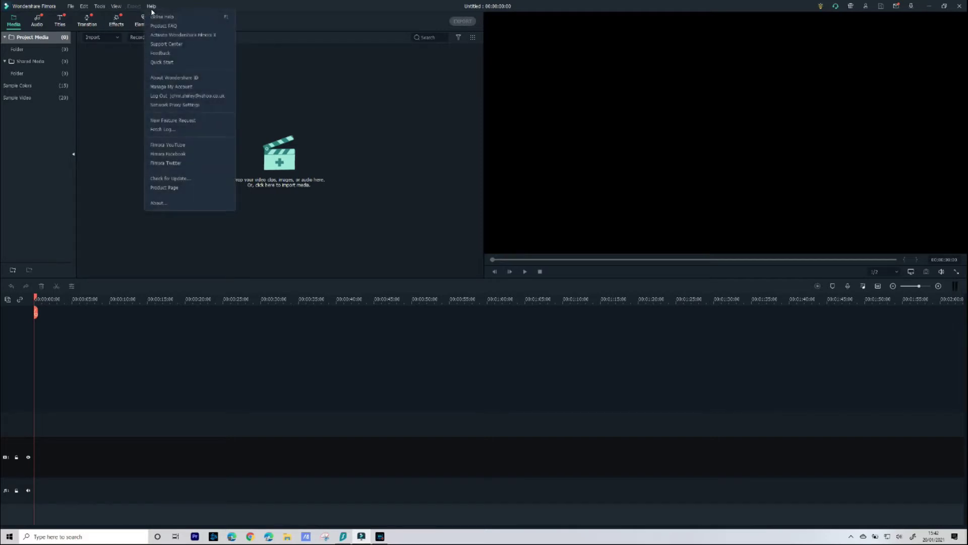
{"action": "left_click", "coordinate": [347, 94]}
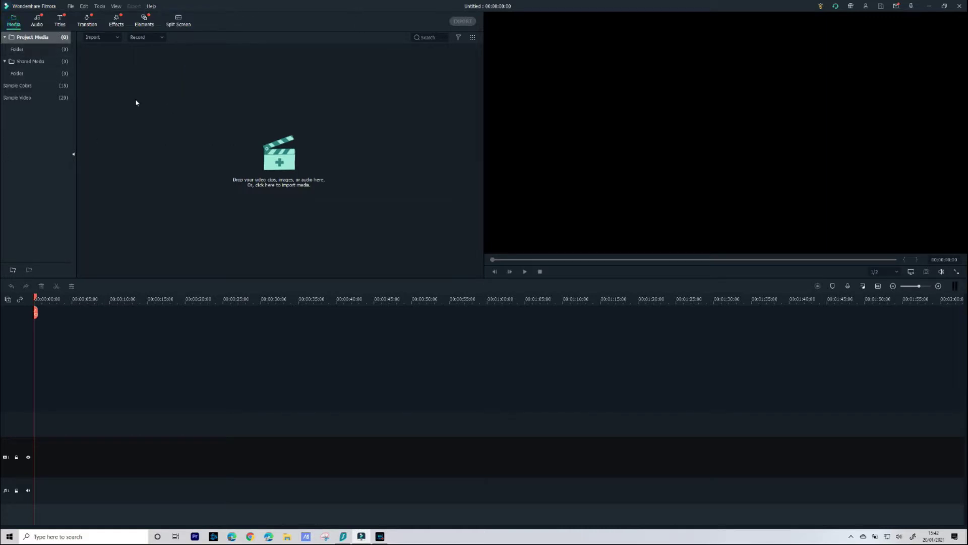
Step: Browse the built-in audio library grid, then switch to the Titles library
{"action": "left_click", "coordinate": [37, 21]}
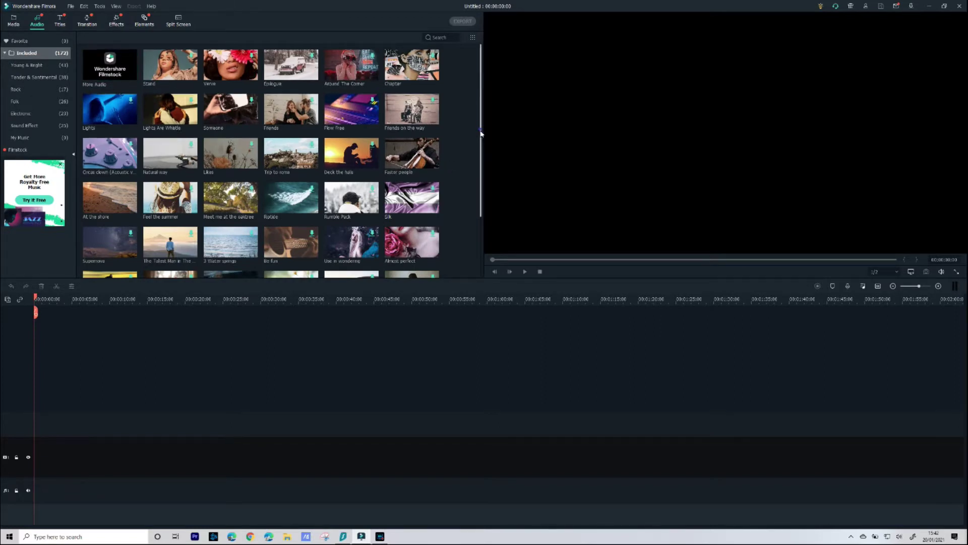
{"action": "mouse_move", "coordinate": [480, 133]}
{"action": "left_mouse_down"}
{"action": "mouse_move", "coordinate": [488, 198]}
{"action": "mouse_move", "coordinate": [483, 131]}
{"action": "left_mouse_up"}
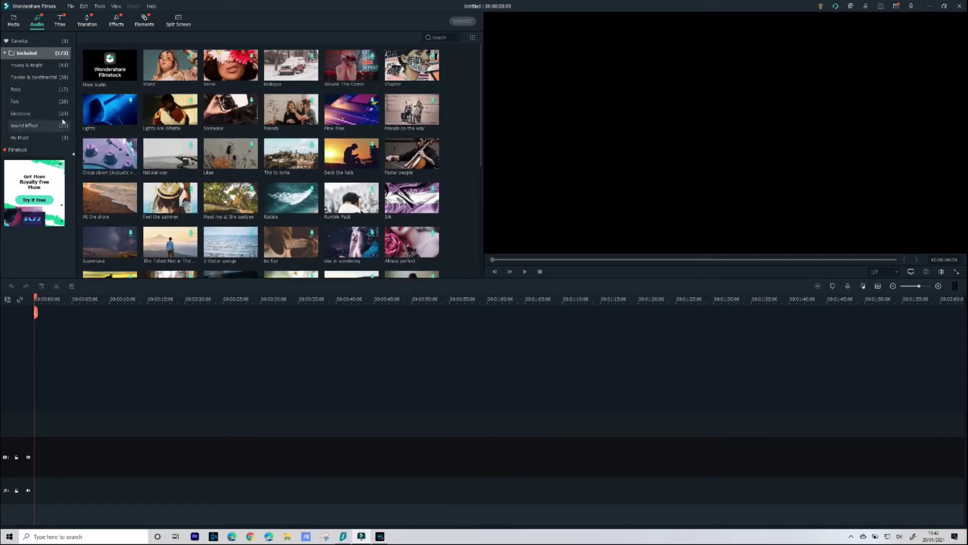
{"action": "left_click", "coordinate": [60, 21]}
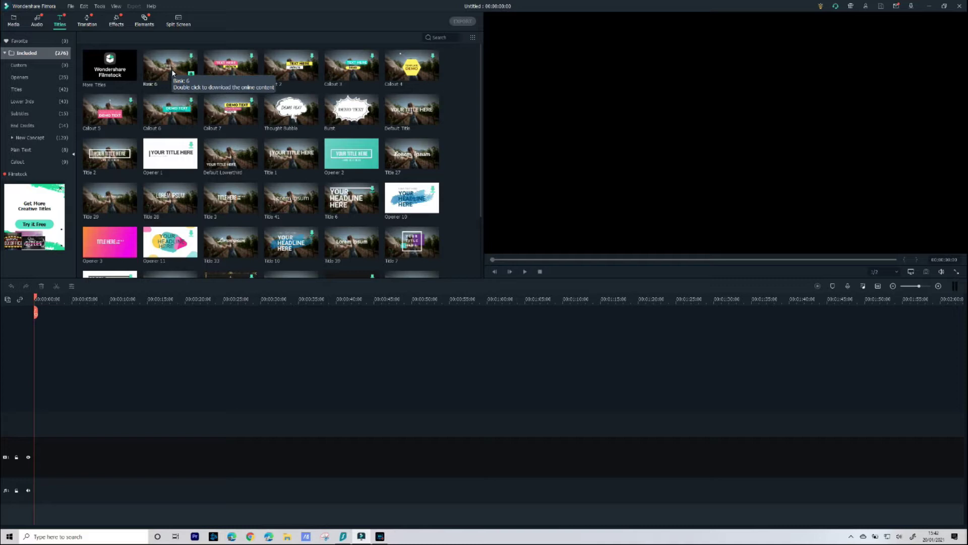
Step: Preview the Thought Bubble and Title 28 titles and the Box Turn 1 and Col Split transitions
{"action": "left_click", "coordinate": [291, 125]}
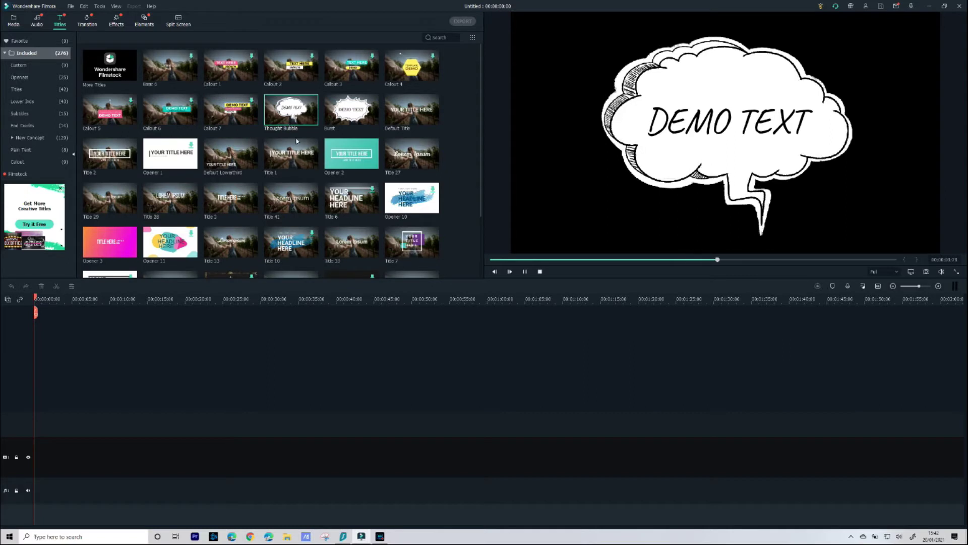
{"action": "left_click", "coordinate": [181, 196]}
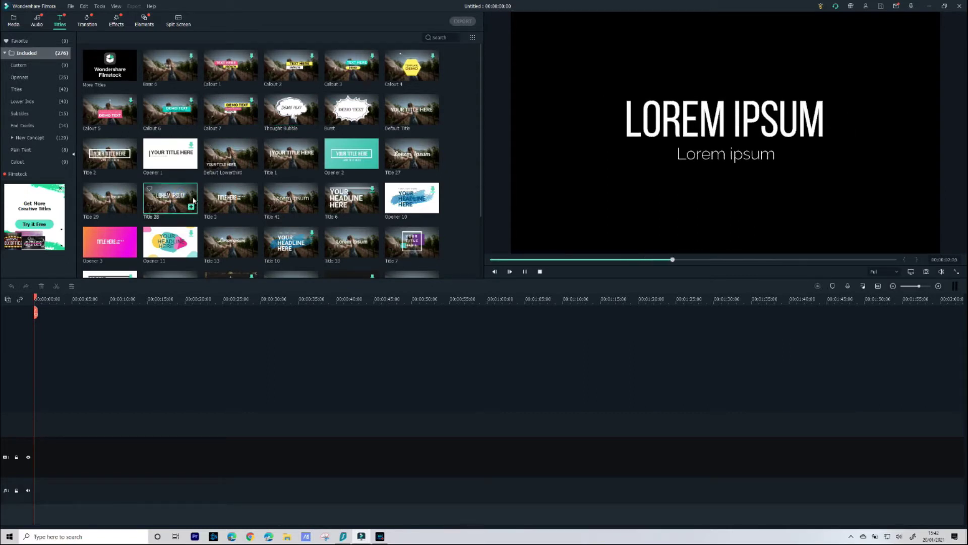
{"action": "left_click", "coordinate": [89, 24]}
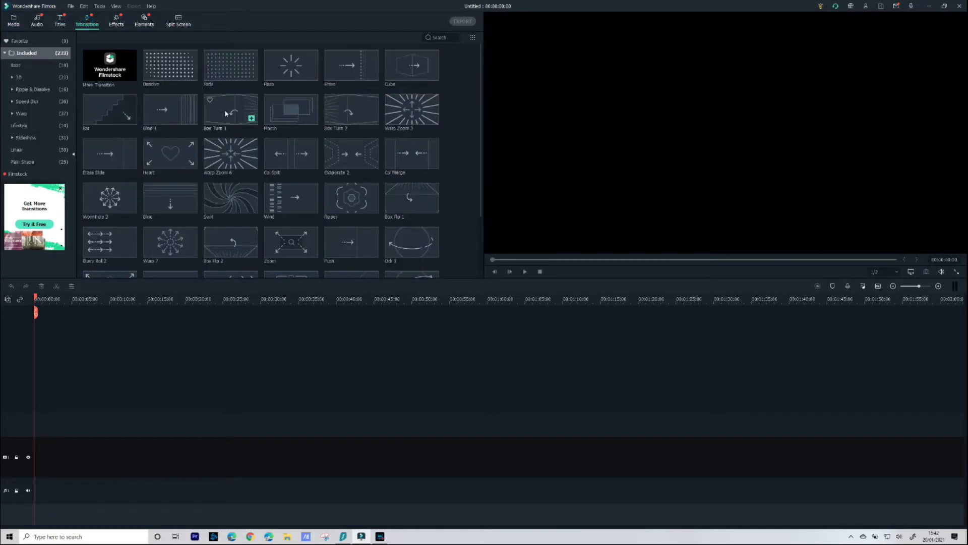
{"action": "left_click", "coordinate": [225, 113]}
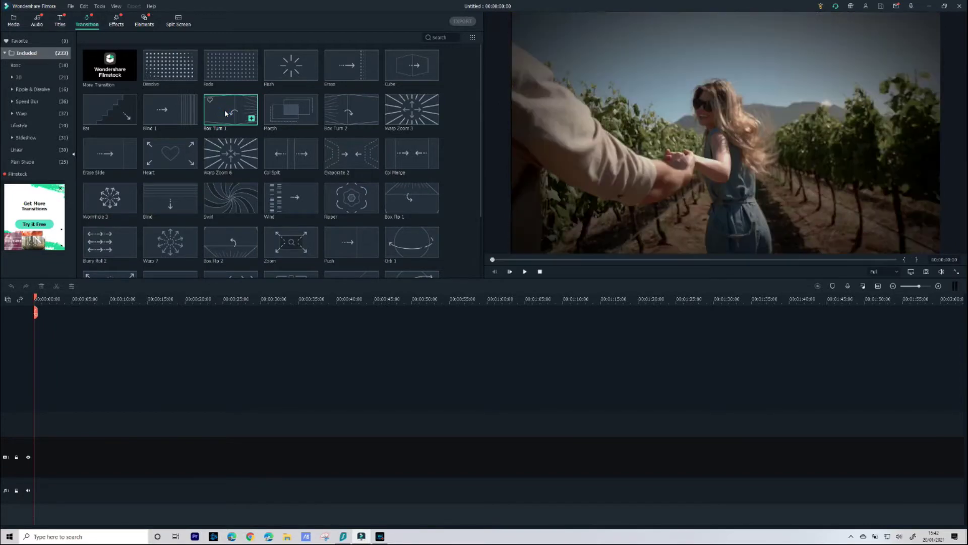
{"action": "left_click", "coordinate": [288, 157]}
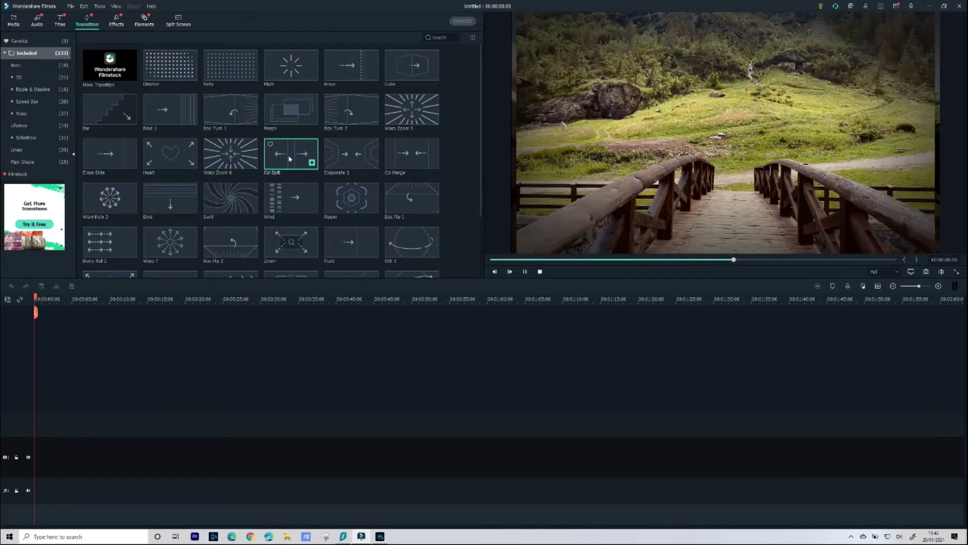
{"action": "left_click", "coordinate": [116, 21]}
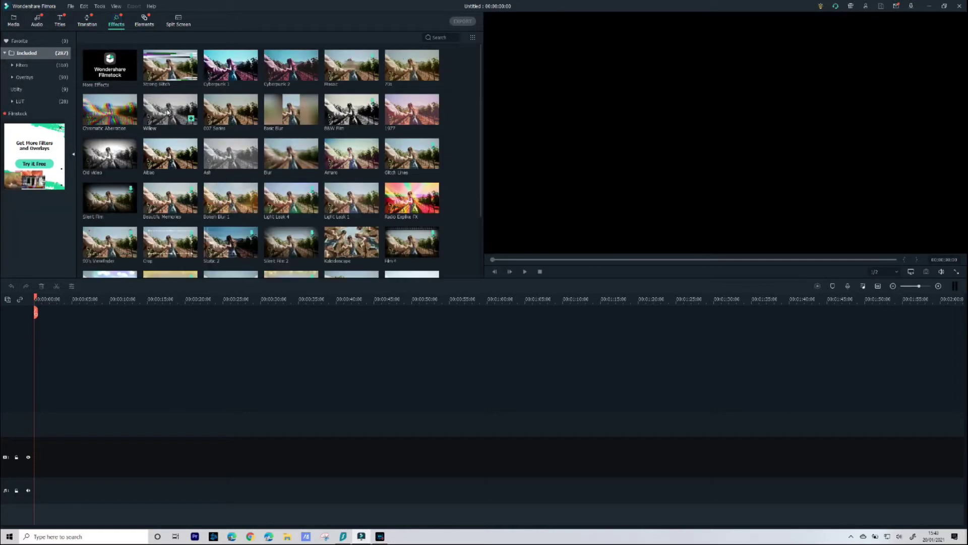
Step: Preview the Strong Glitch and Mosaic effect thumbnails, then go to the Elements library
{"action": "mouse_move", "coordinate": [167, 72]}
{"action": "left_click", "coordinate": [167, 72]}
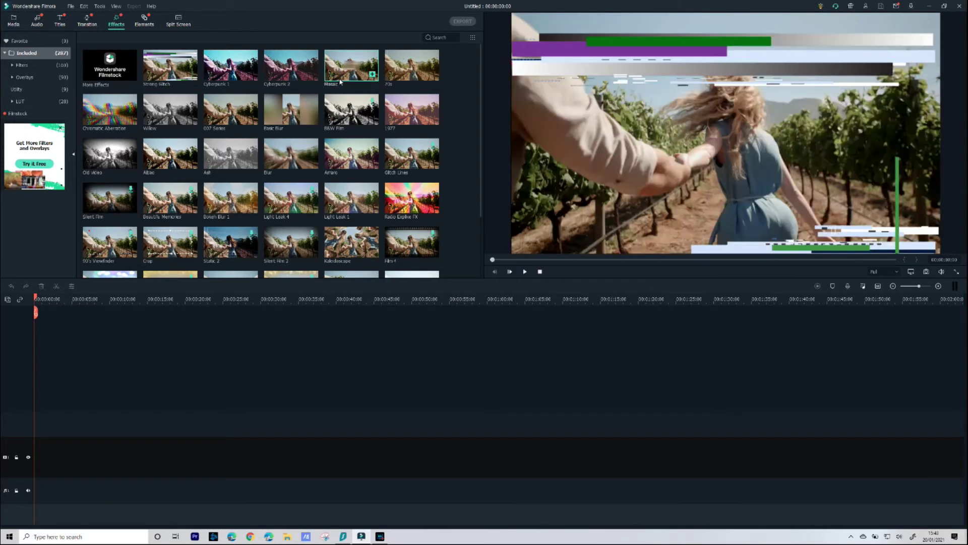
{"action": "left_click", "coordinate": [340, 81]}
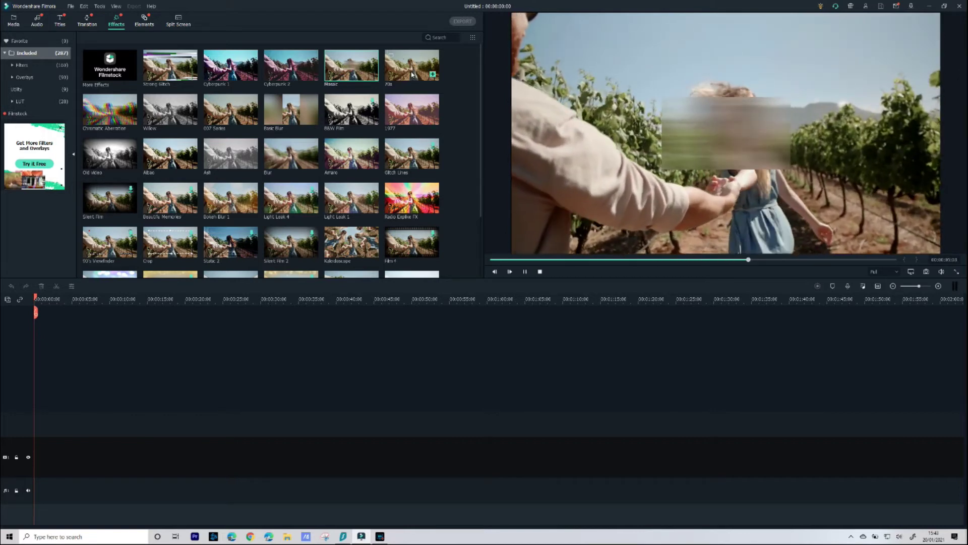
{"action": "left_click", "coordinate": [145, 20]}
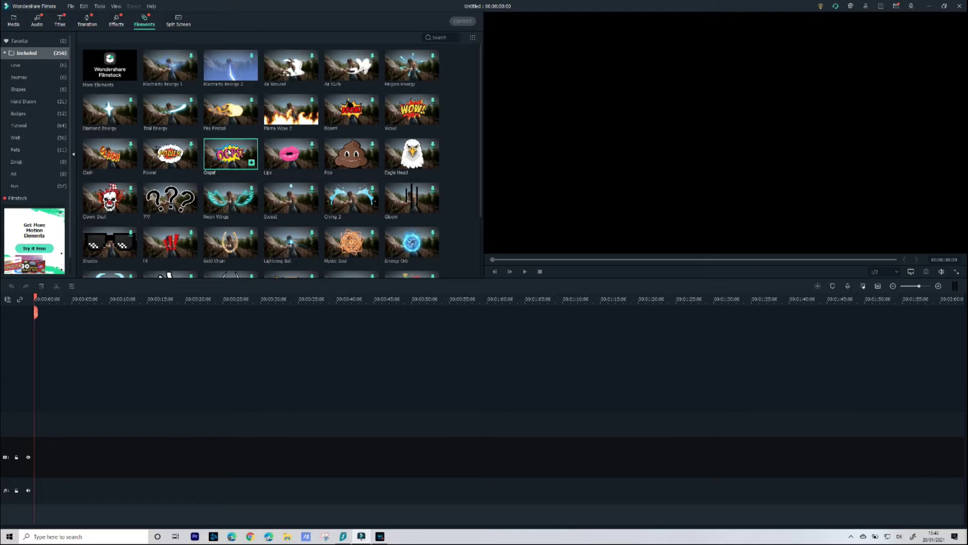
Step: Preview the Oops! and Neon Wings elements and the two- and three-panel split layouts
{"action": "left_click", "coordinate": [231, 154]}
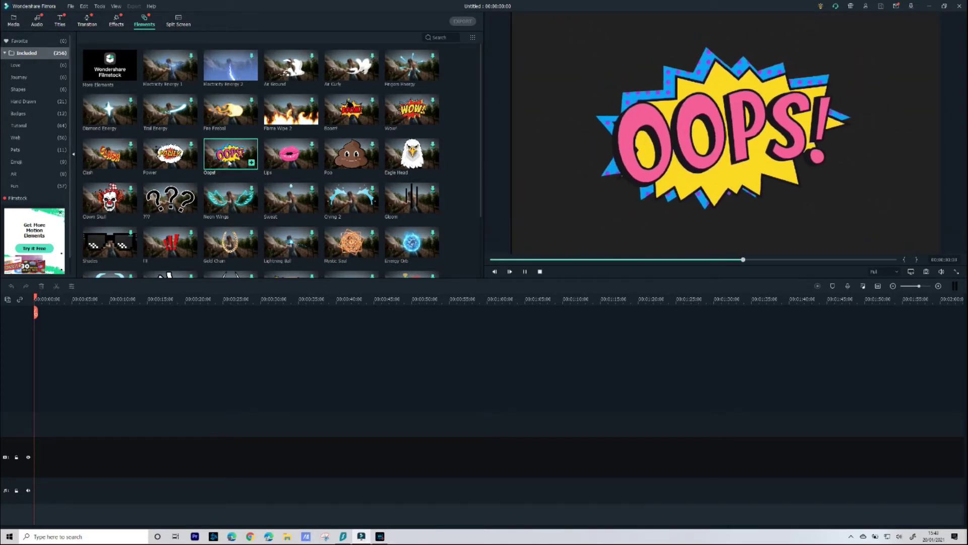
{"action": "left_click", "coordinate": [226, 199]}
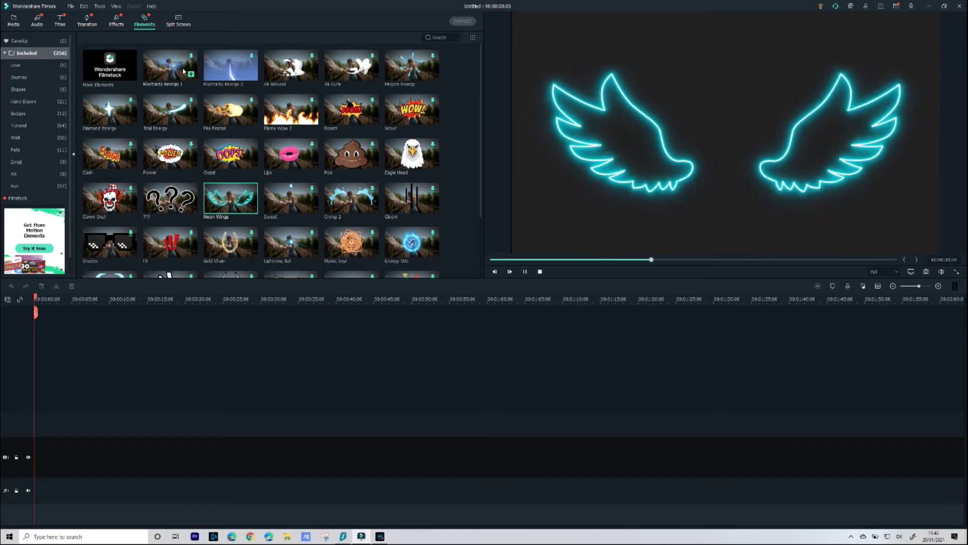
{"action": "left_click", "coordinate": [172, 20]}
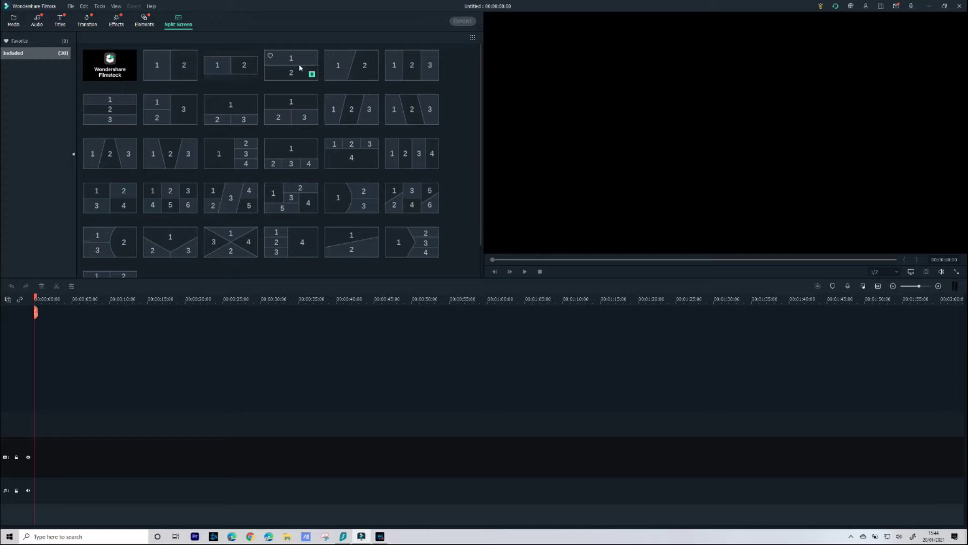
{"action": "left_click", "coordinate": [170, 66]}
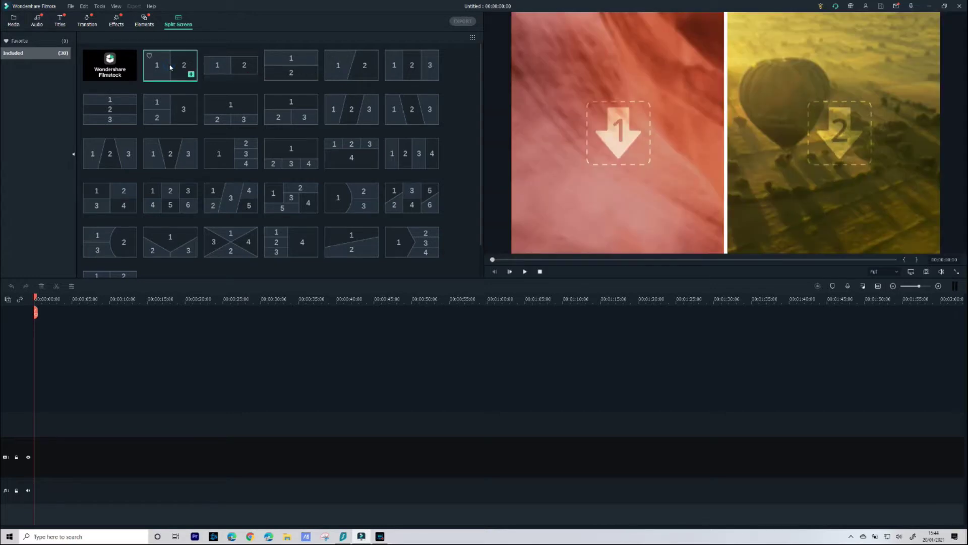
{"action": "left_click", "coordinate": [186, 111]}
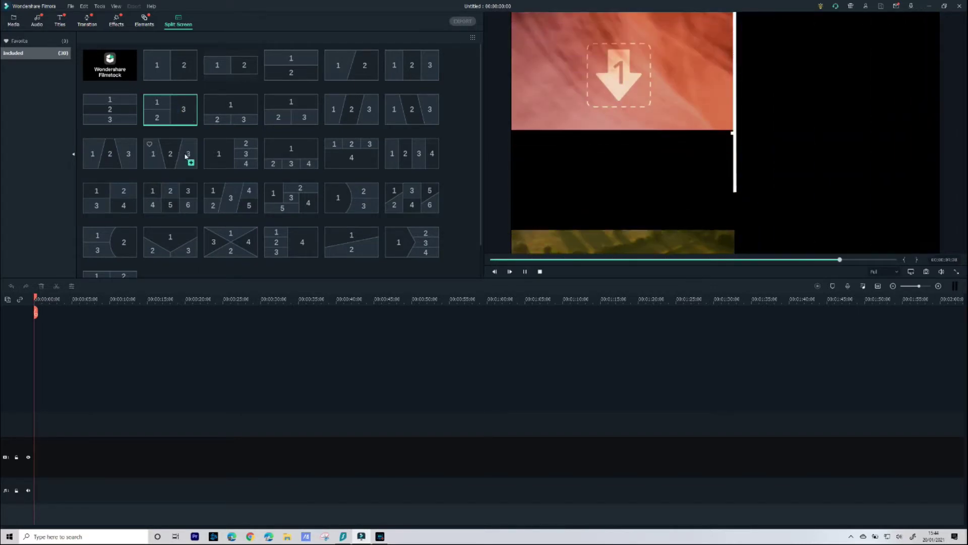
{"action": "left_click", "coordinate": [13, 21]}
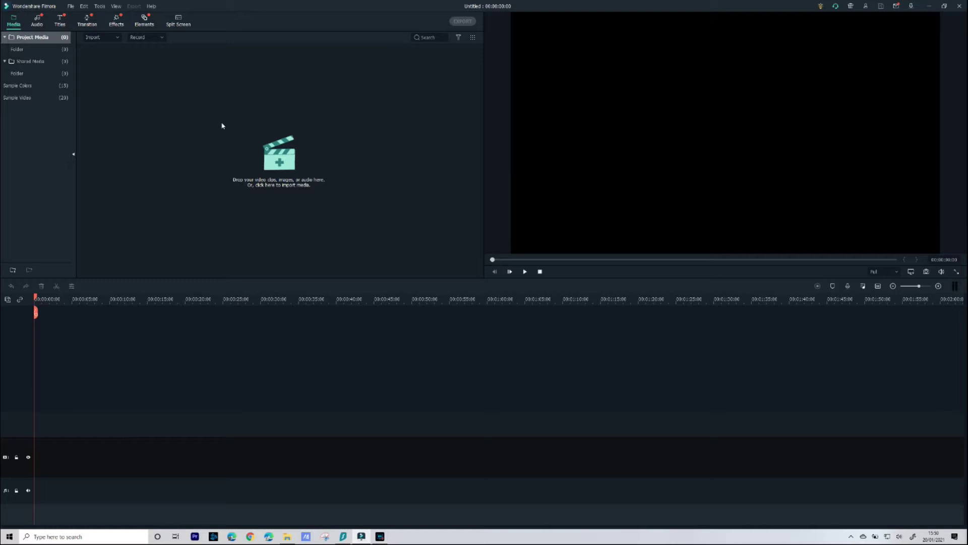
Step: Drag a match clip in from the Captures folder, then browse the import dialog to Videos > Captures
{"action": "left_click", "coordinate": [287, 536]}
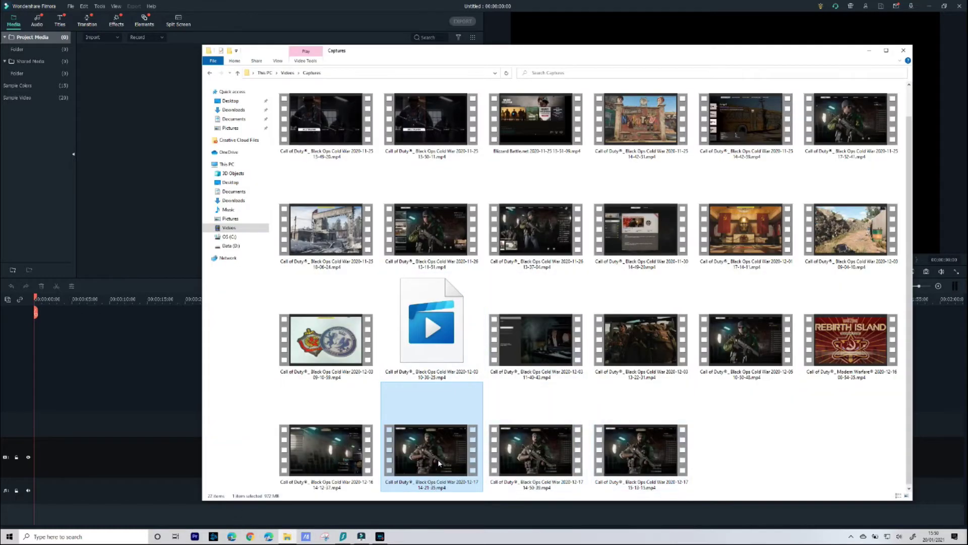
{"action": "left_click_drag", "start_coordinate": [438, 459], "coordinate": [151, 173]}
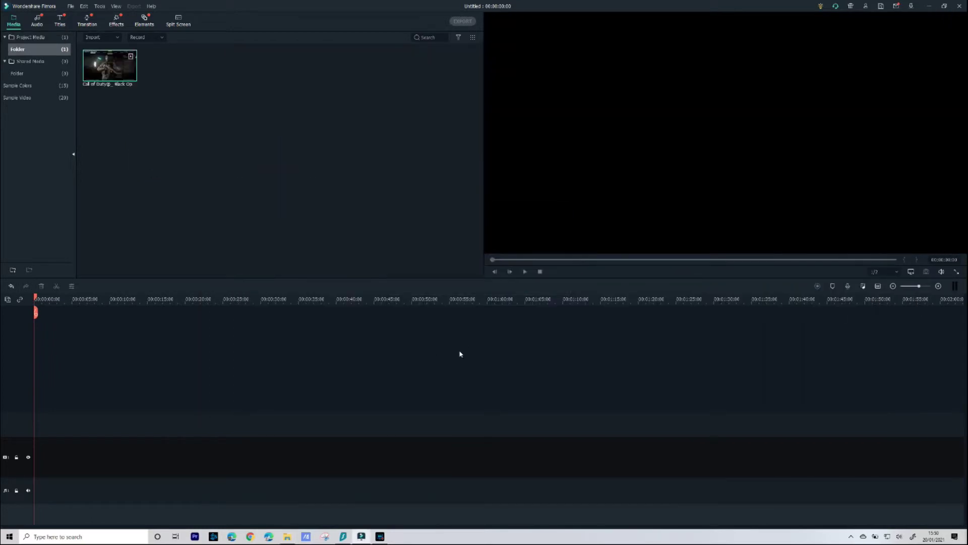
{"action": "right_click", "coordinate": [199, 130]}
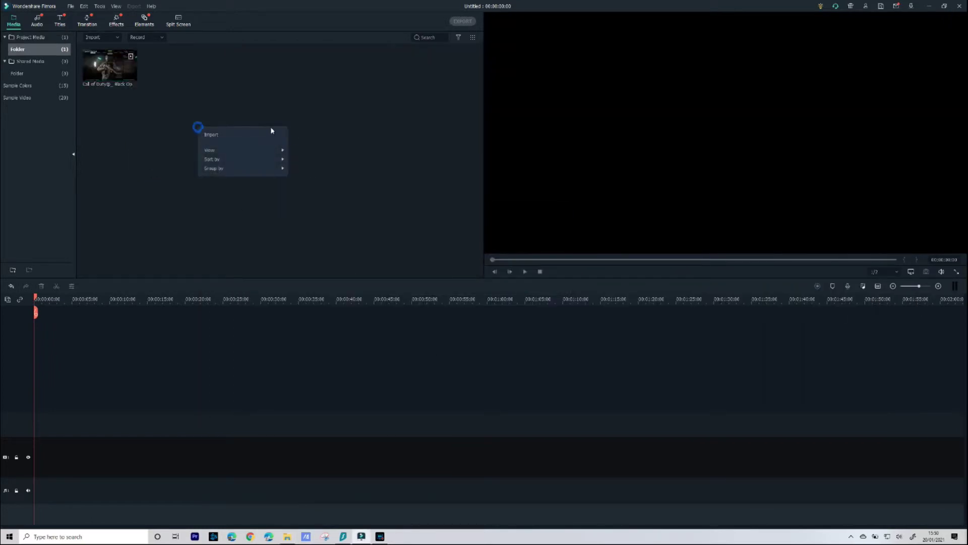
{"action": "left_click", "coordinate": [239, 134]}
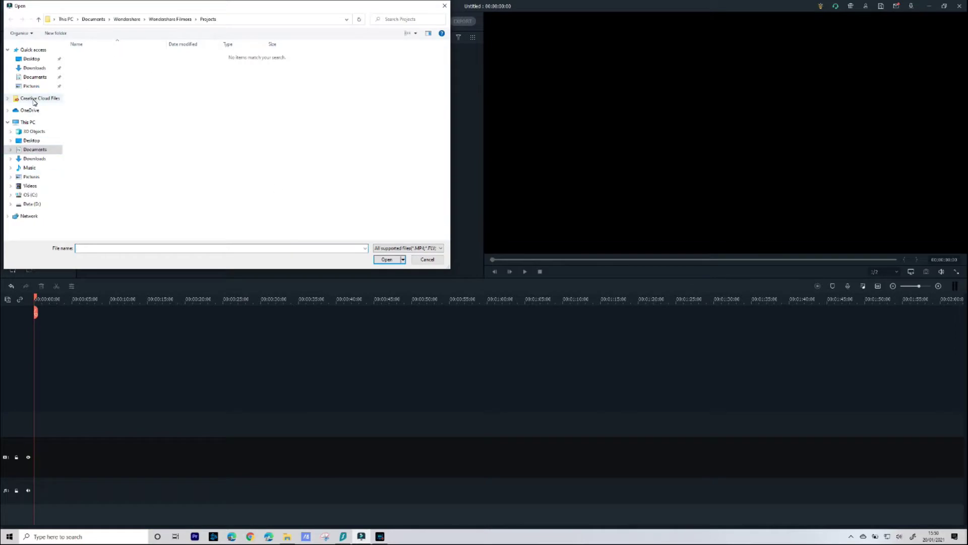
{"action": "left_click", "coordinate": [30, 185]}
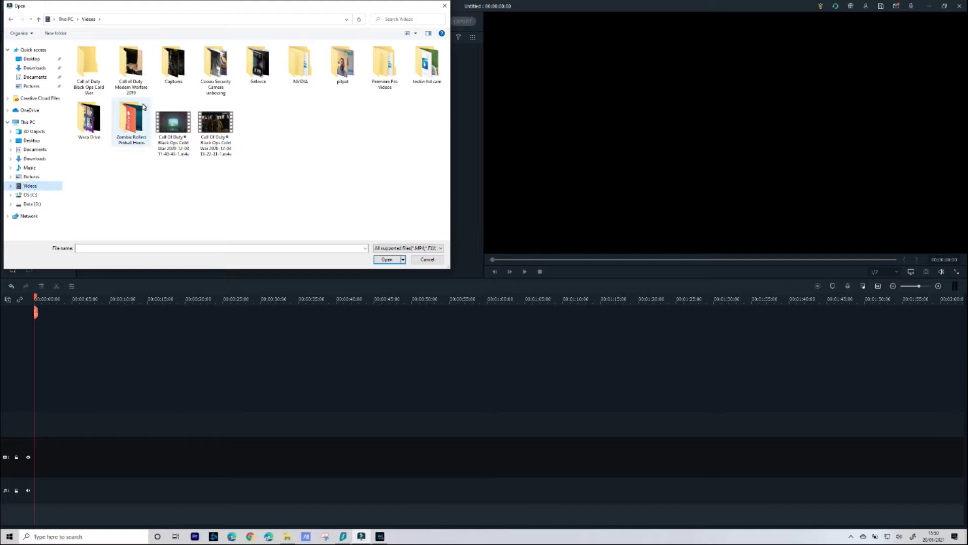
{"action": "double_click", "coordinate": [174, 65]}
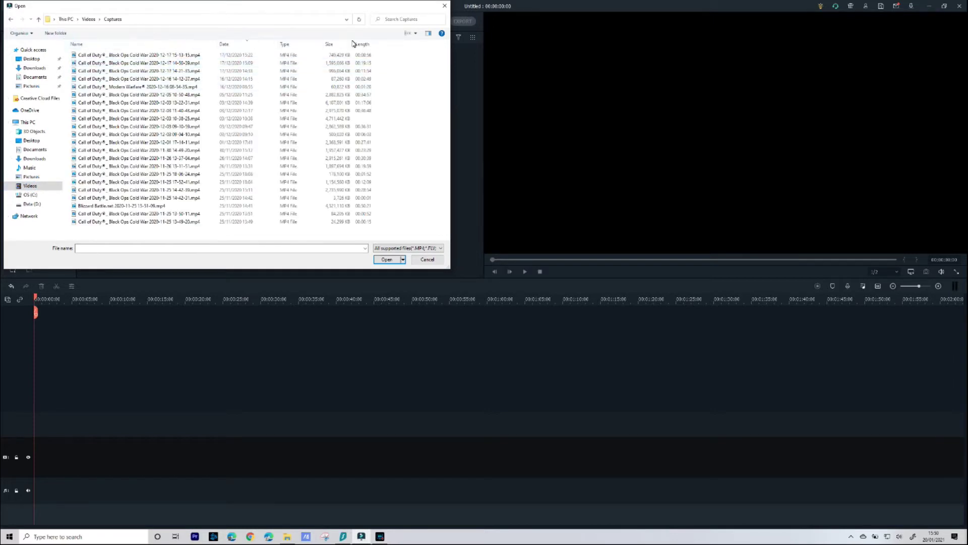
Step: Show the Captures folder as large icons and import the chosen Call of Duty recording
{"action": "left_click", "coordinate": [412, 37]}
{"action": "left_click", "coordinate": [441, 20]}
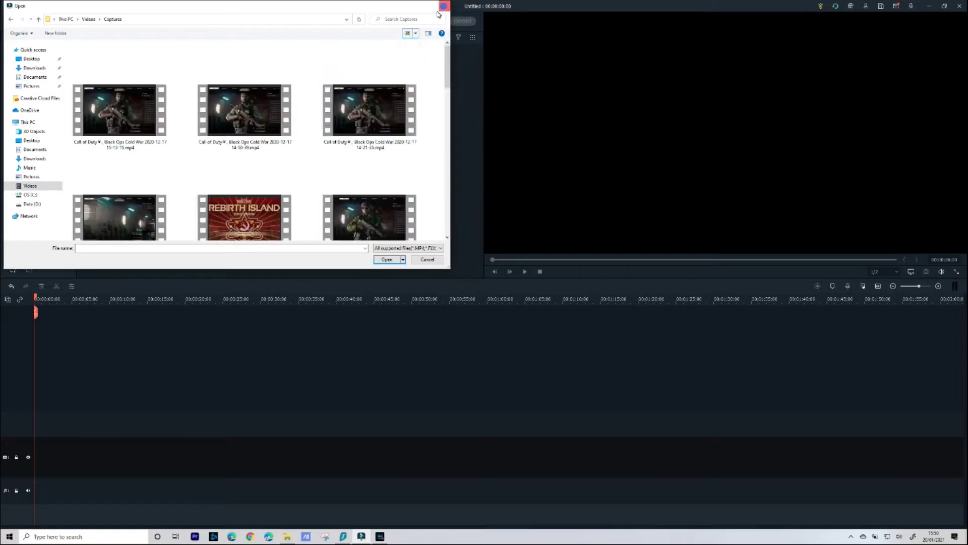
{"action": "scroll", "coordinate": [323, 174], "scroll_direction": "down", "scroll_amount": 3}
{"action": "scroll", "coordinate": [353, 182], "scroll_direction": "down", "scroll_amount": 5}
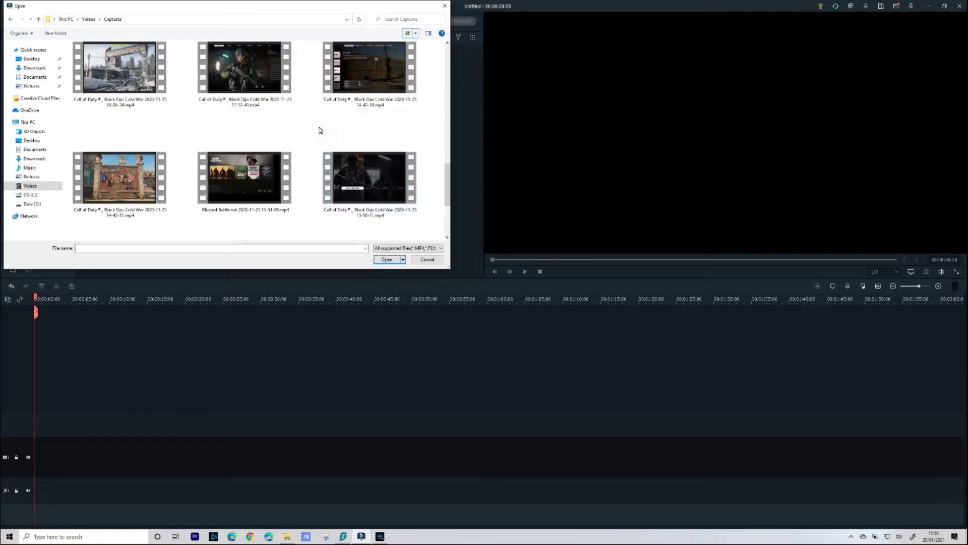
{"action": "double_click", "coordinate": [264, 77]}
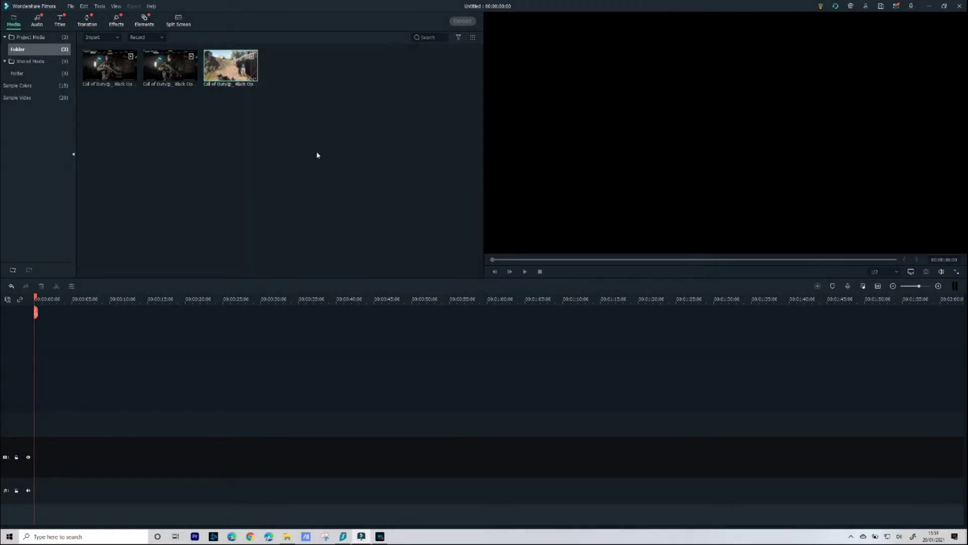
{"action": "double_click", "coordinate": [220, 64]}
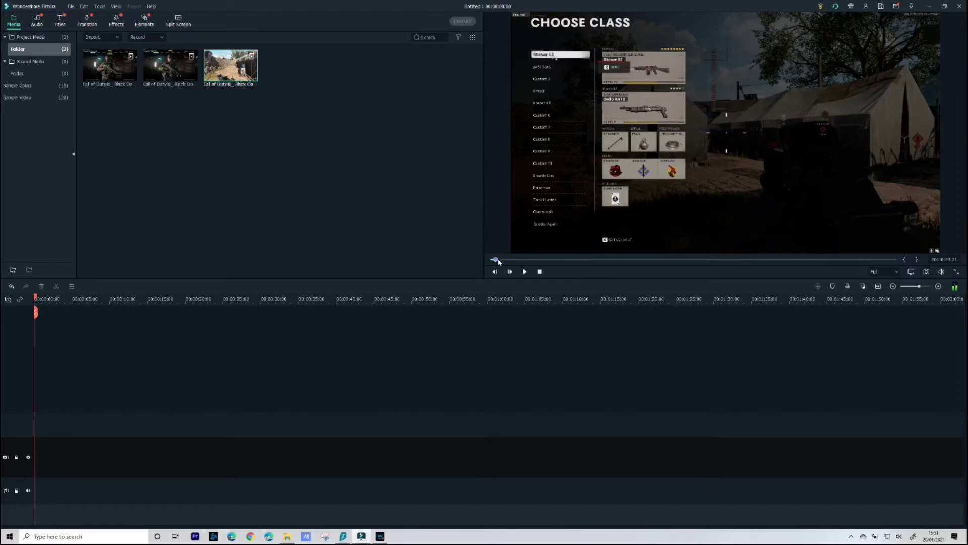
{"action": "mouse_move", "coordinate": [492, 261]}
{"action": "left_mouse_down"}
{"action": "mouse_move", "coordinate": [701, 259]}
{"action": "mouse_move", "coordinate": [496, 260]}
{"action": "left_mouse_up"}
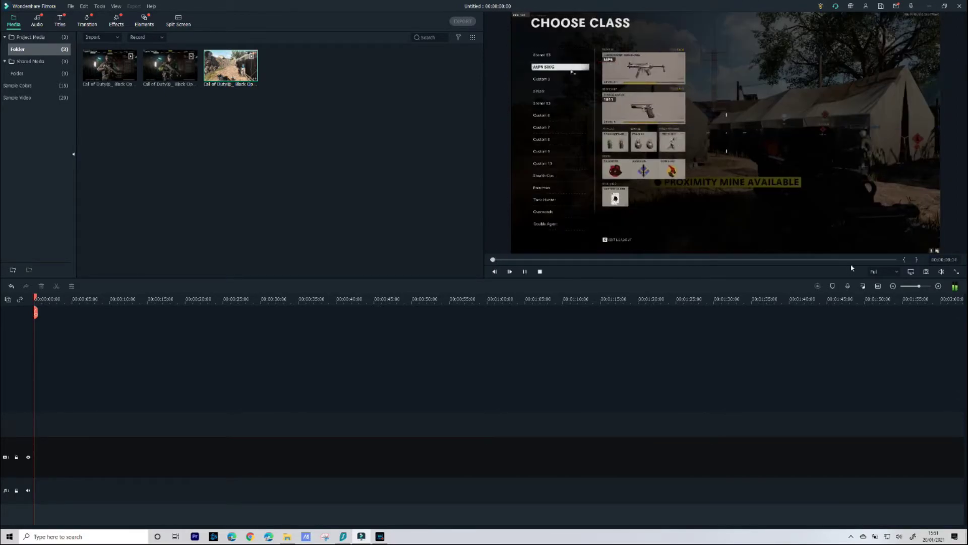
{"action": "left_click", "coordinate": [892, 274]}
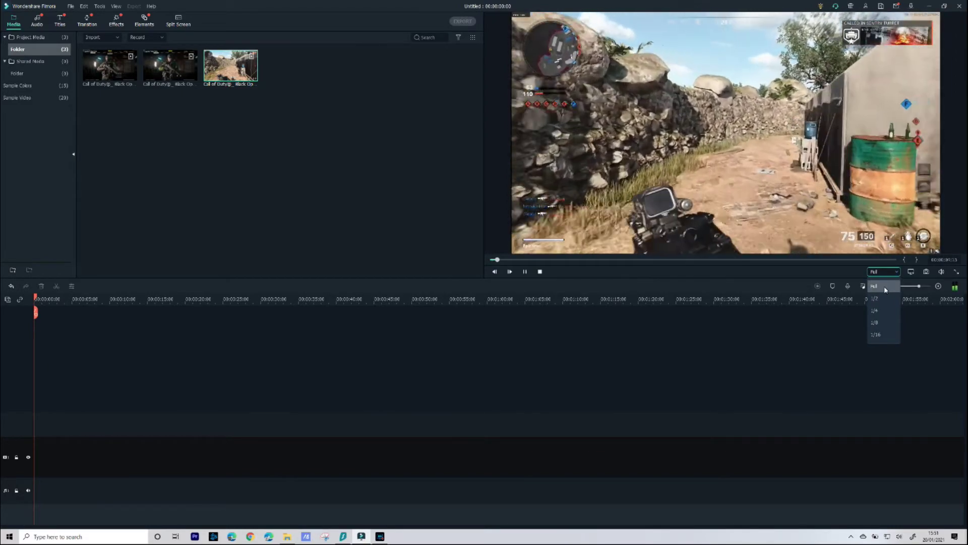
{"action": "left_click", "coordinate": [882, 301]}
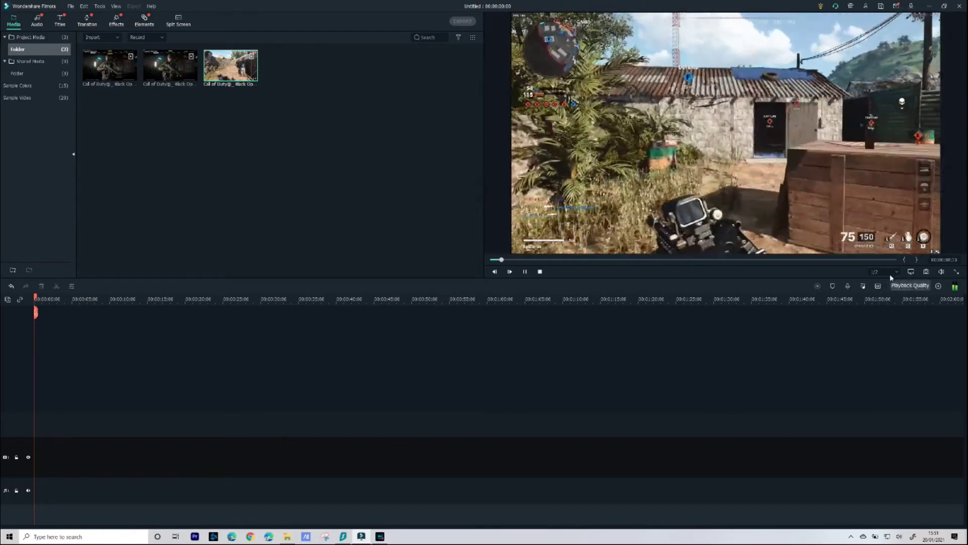
{"action": "left_click", "coordinate": [888, 273]}
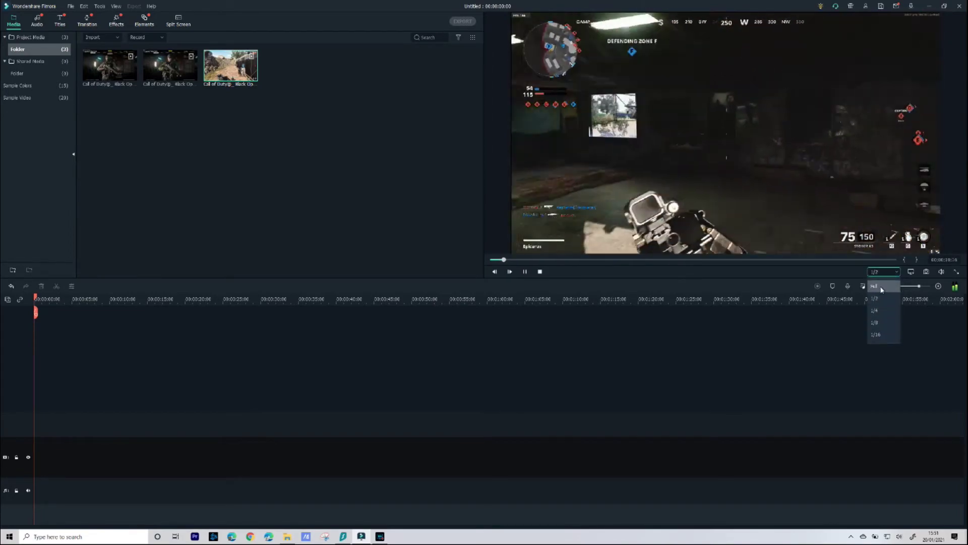
{"action": "left_click", "coordinate": [882, 286]}
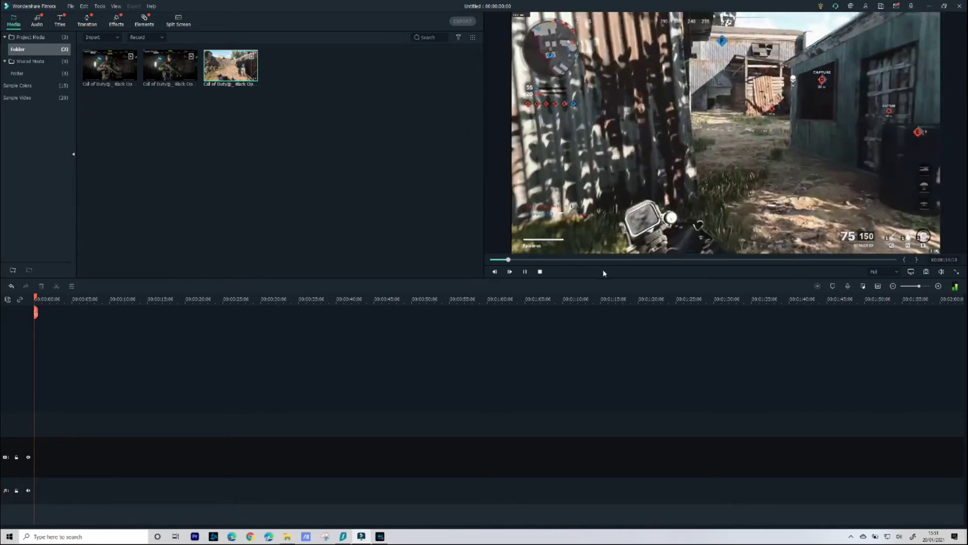
{"action": "left_click", "coordinate": [525, 271]}
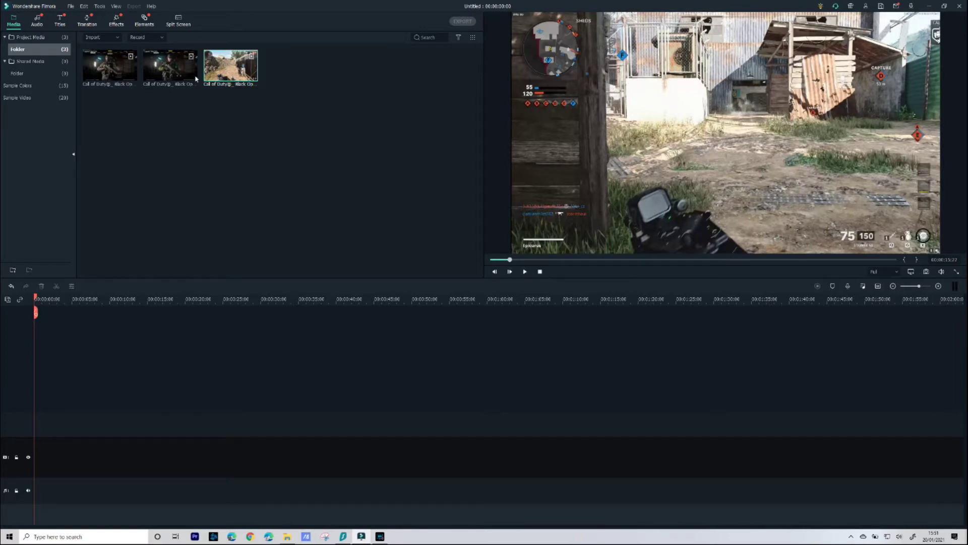
{"action": "double_click", "coordinate": [161, 61]}
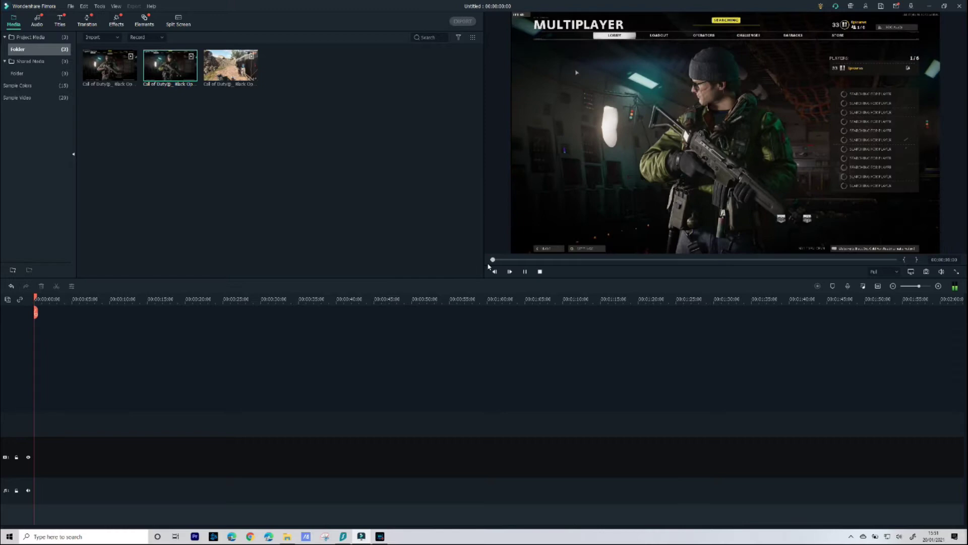
{"action": "left_click_drag", "start_coordinate": [528, 260], "coordinate": [552, 260]}
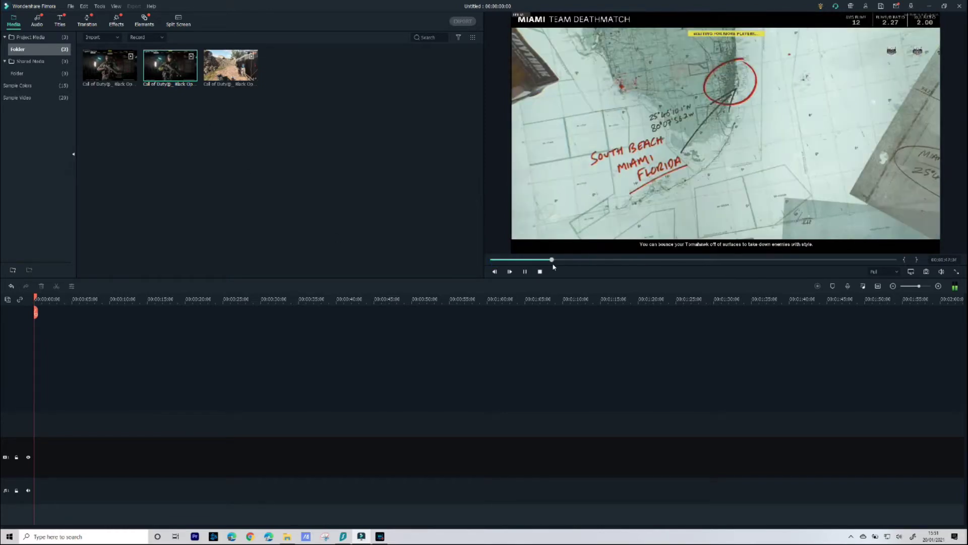
{"action": "left_click", "coordinate": [495, 271]}
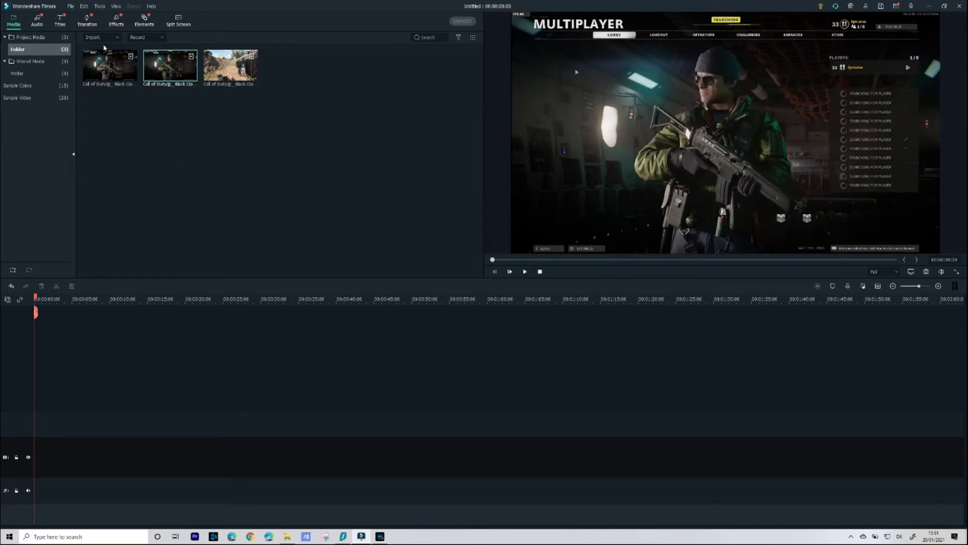
Step: Preview the Callout 1 and Callout 2 titles and drag Callout 2 onto the timeline
{"action": "mouse_move", "coordinate": [233, 75]}
{"action": "left_click", "coordinate": [59, 22]}
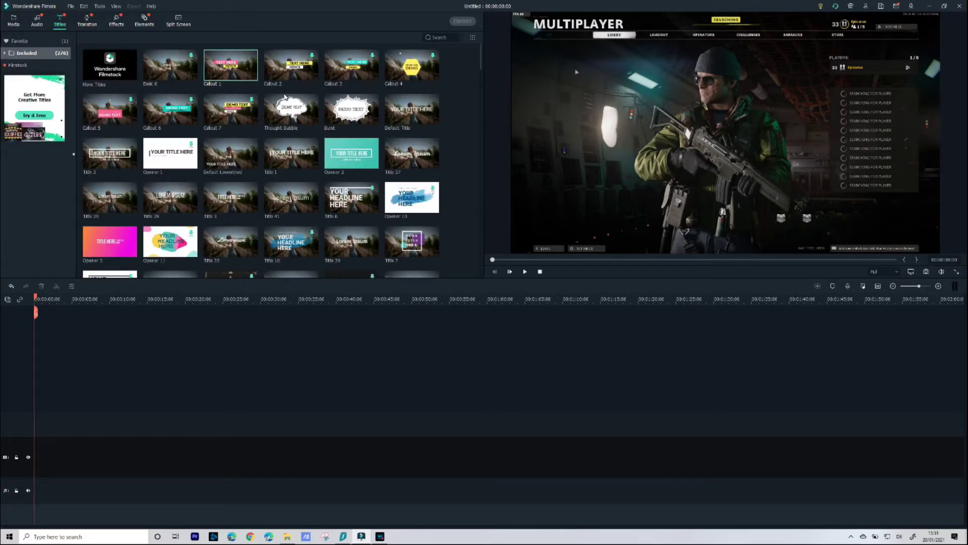
{"action": "left_click", "coordinate": [235, 74]}
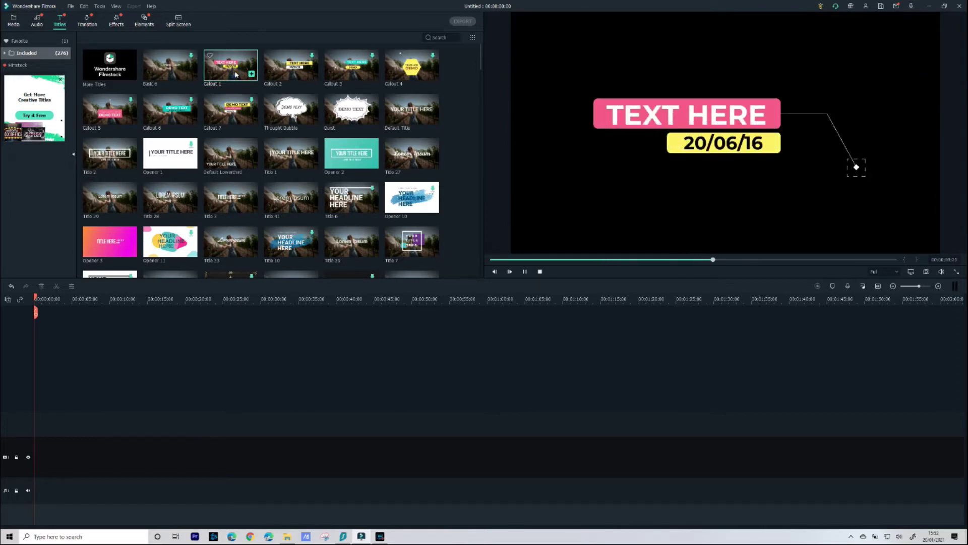
{"action": "left_click", "coordinate": [284, 70]}
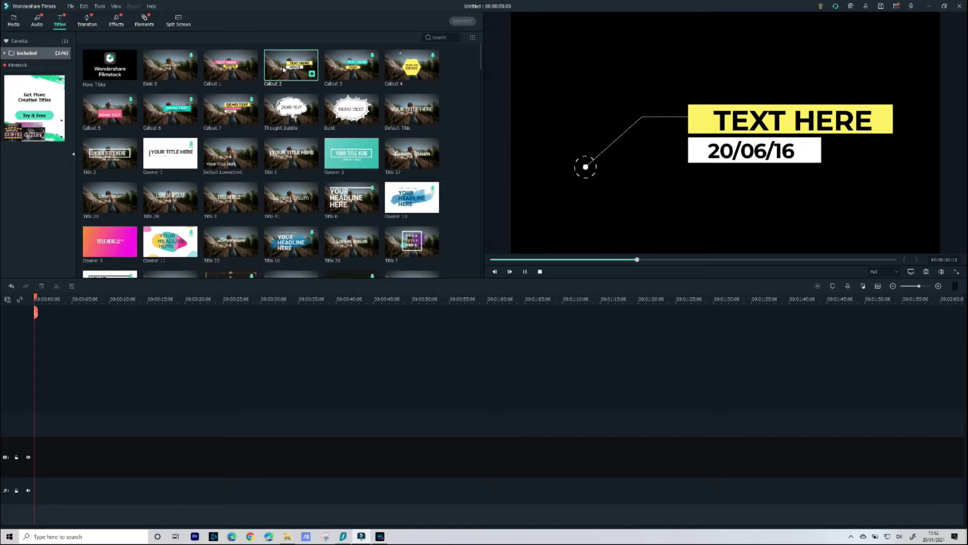
{"action": "left_click_drag", "start_coordinate": [284, 69], "coordinate": [39, 470]}
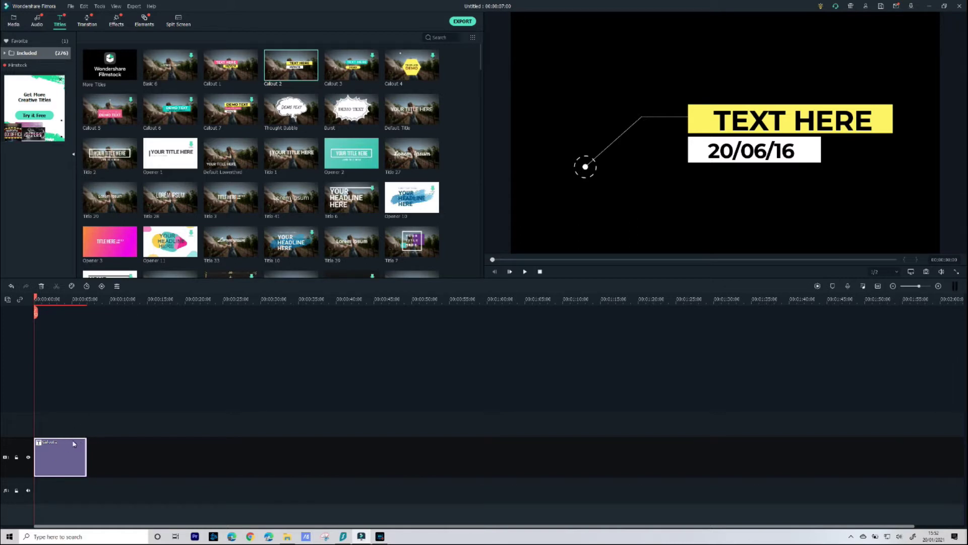
Step: Delete that clip and re-add Callout 2 at the timeline start with Apply
{"action": "key", "text": "Delete"}
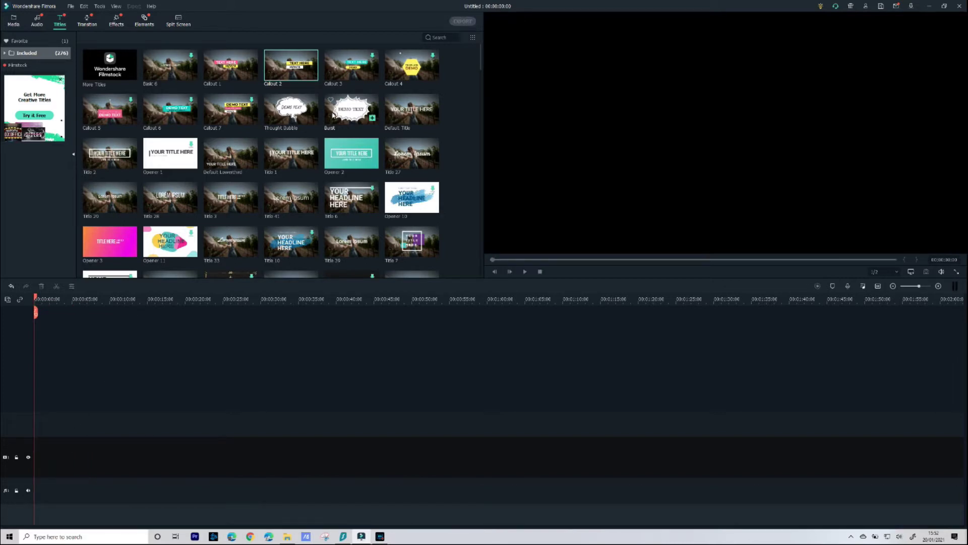
{"action": "right_click", "coordinate": [297, 75]}
{"action": "left_click", "coordinate": [300, 85]}
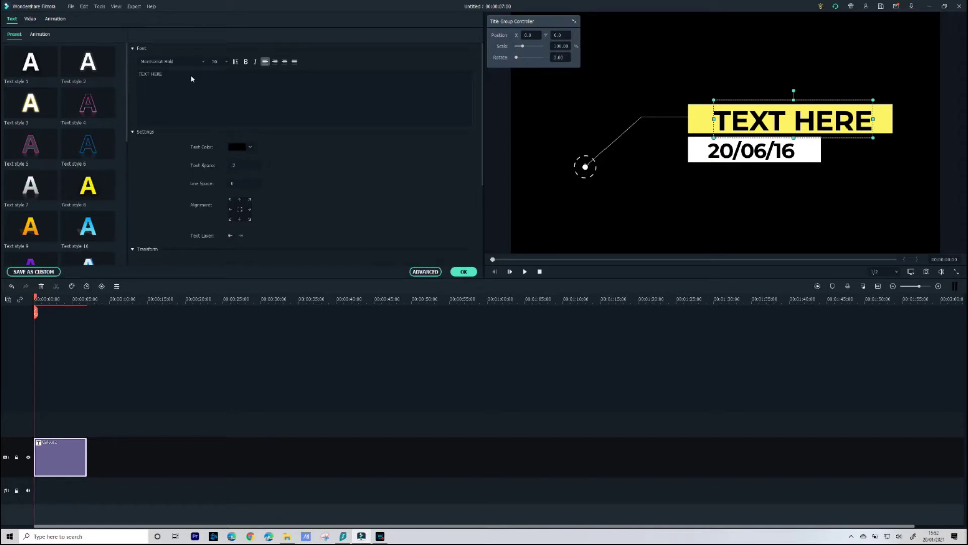
Step: Change the TEXT HERE line's font to Book Antiqua Negreta from the font list
{"action": "left_click", "coordinate": [202, 62]}
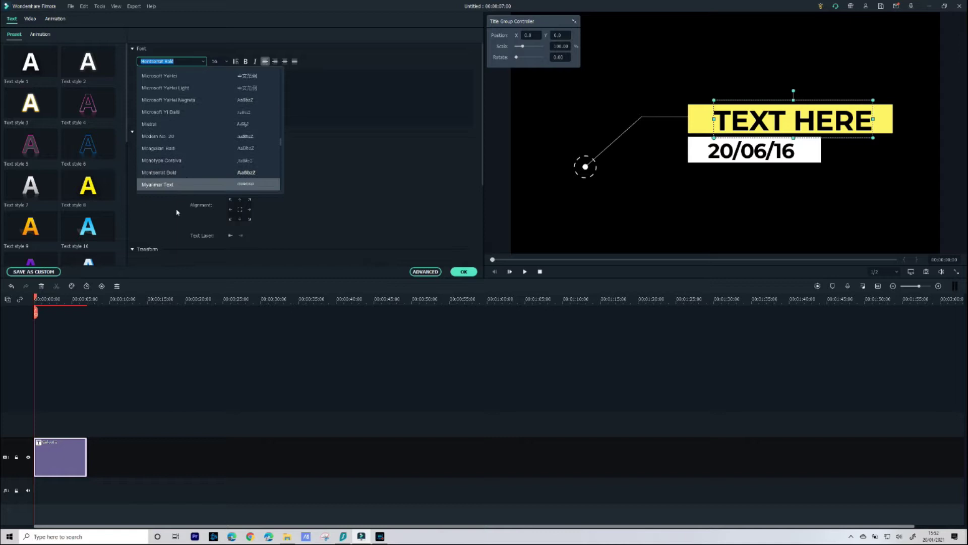
{"action": "scroll", "coordinate": [282, 113], "scroll_direction": "down", "scroll_amount": 1}
{"action": "left_click_drag", "start_coordinate": [281, 145], "coordinate": [281, 83]}
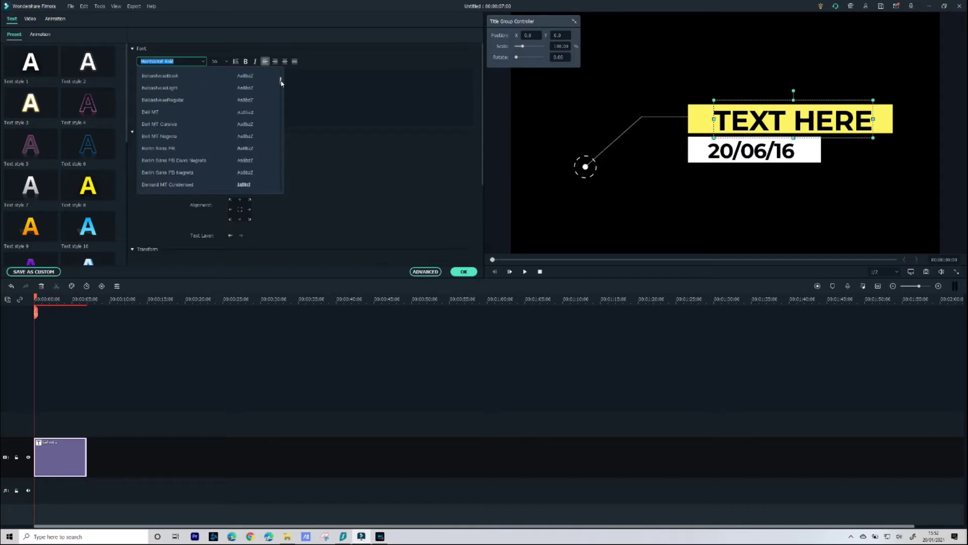
{"action": "scroll", "coordinate": [242, 88], "scroll_direction": "down", "scroll_amount": 3}
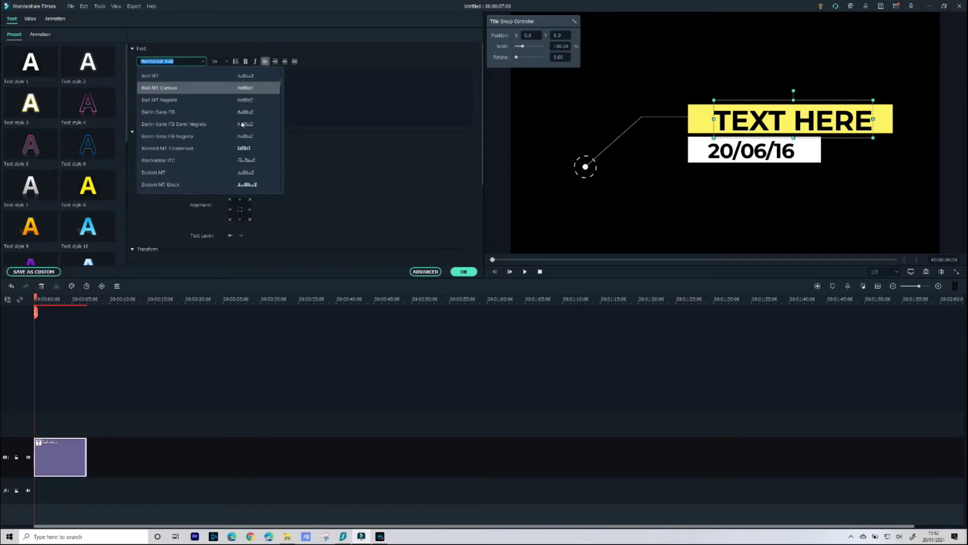
{"action": "scroll", "coordinate": [240, 151], "scroll_direction": "down", "scroll_amount": 4}
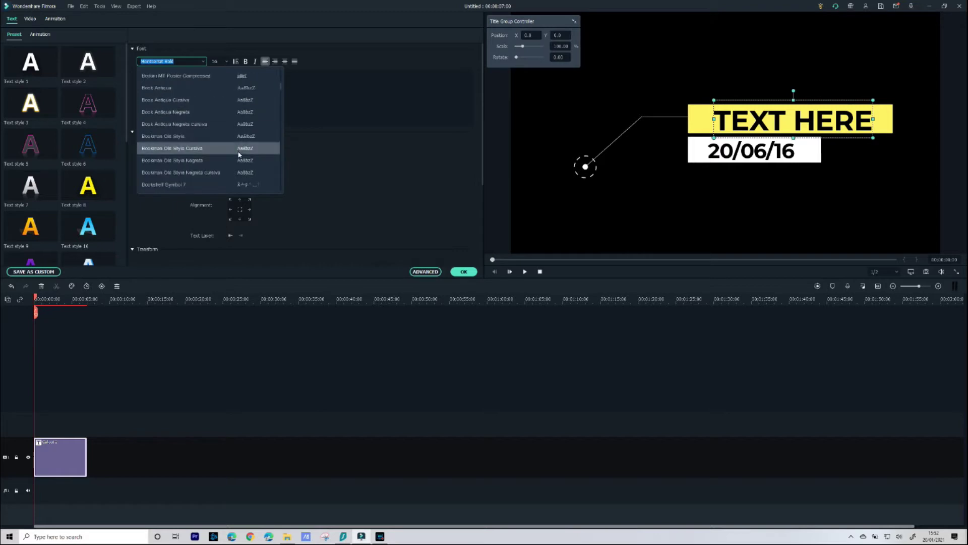
{"action": "left_click", "coordinate": [170, 112]}
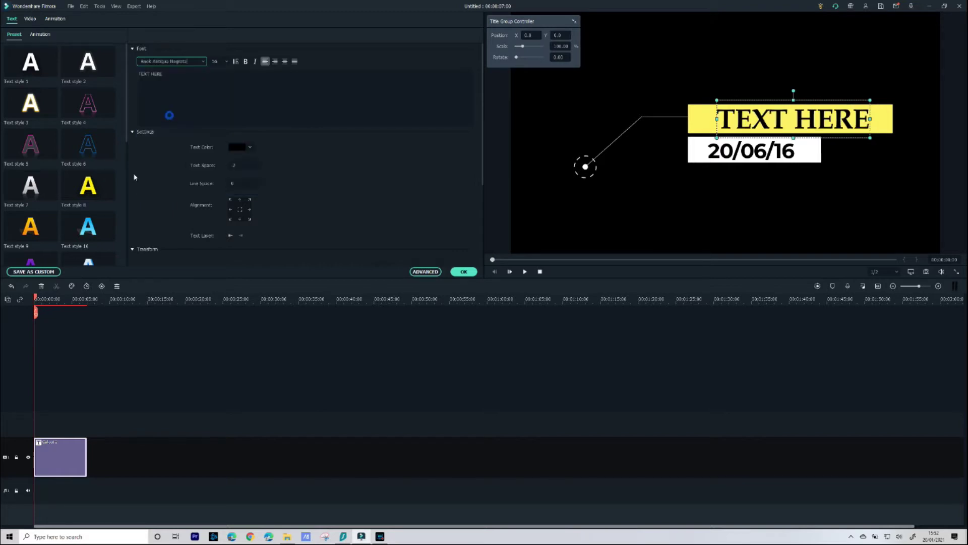
Step: Replace TEXT HERE with 'Call of Duty' and change the date line to 20/01/2021
{"action": "left_click", "coordinate": [169, 83]}
{"action": "double_click", "coordinate": [169, 81]}
{"action": "key", "text": "ctrl+a"}
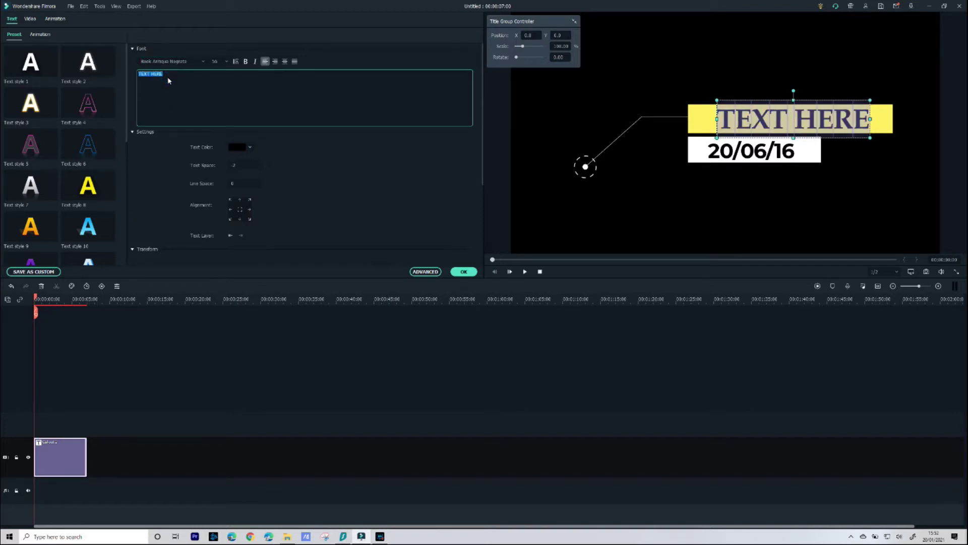
{"action": "type", "text": "Call of"}
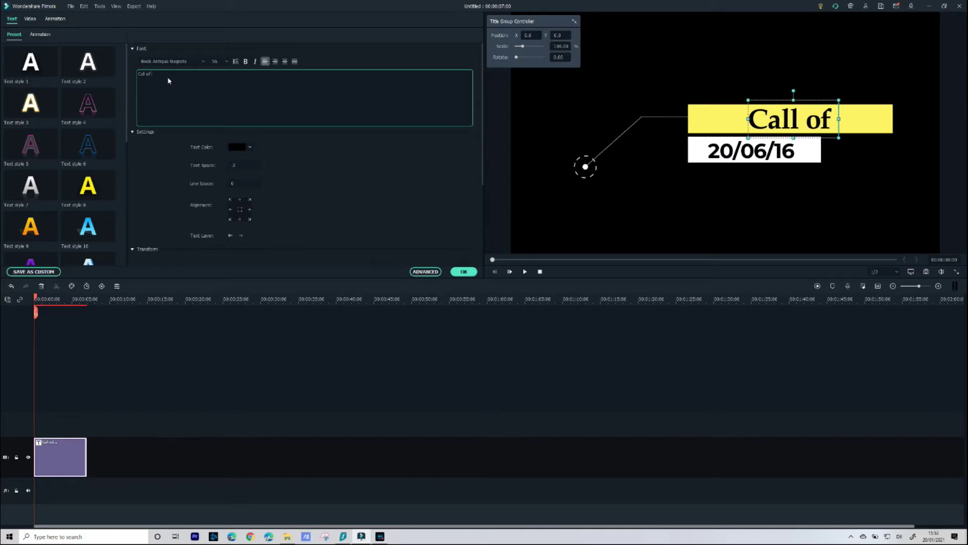
{"action": "type", "text": " Duty"}
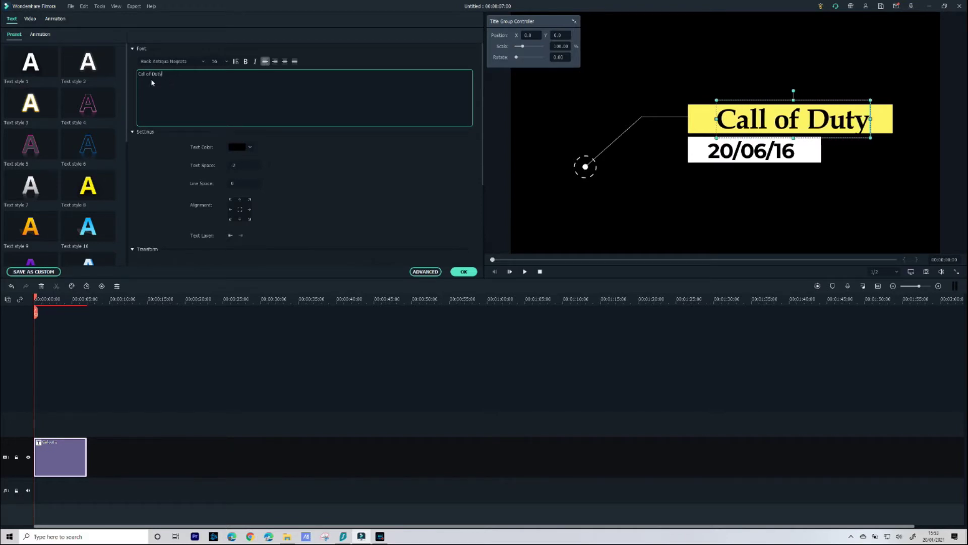
{"action": "left_click", "coordinate": [752, 156]}
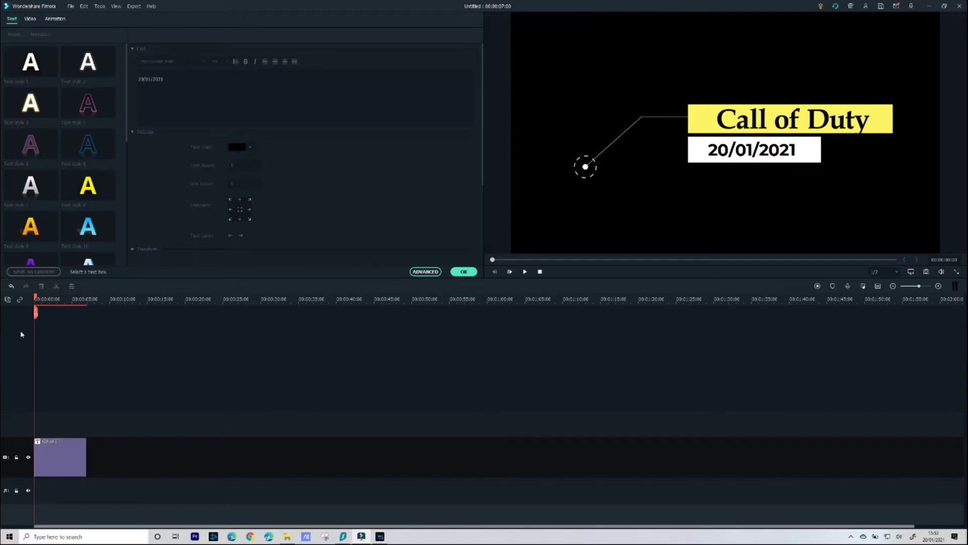
{"action": "key", "text": "space"}
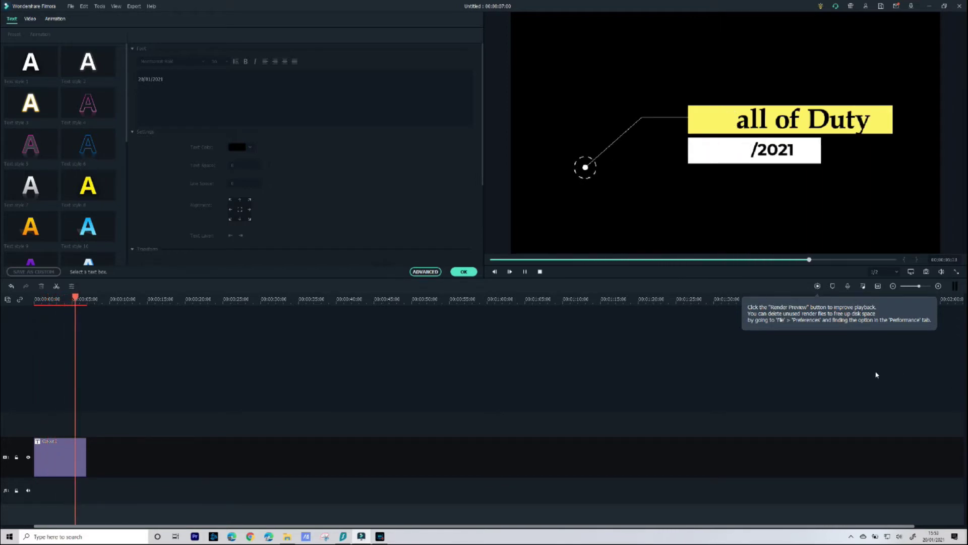
Step: Set preview quality to Full, try 1/8, then return to Full, replaying the title each time
{"action": "left_click", "coordinate": [885, 272]}
{"action": "left_click", "coordinate": [883, 286]}
{"action": "key", "text": "space"}
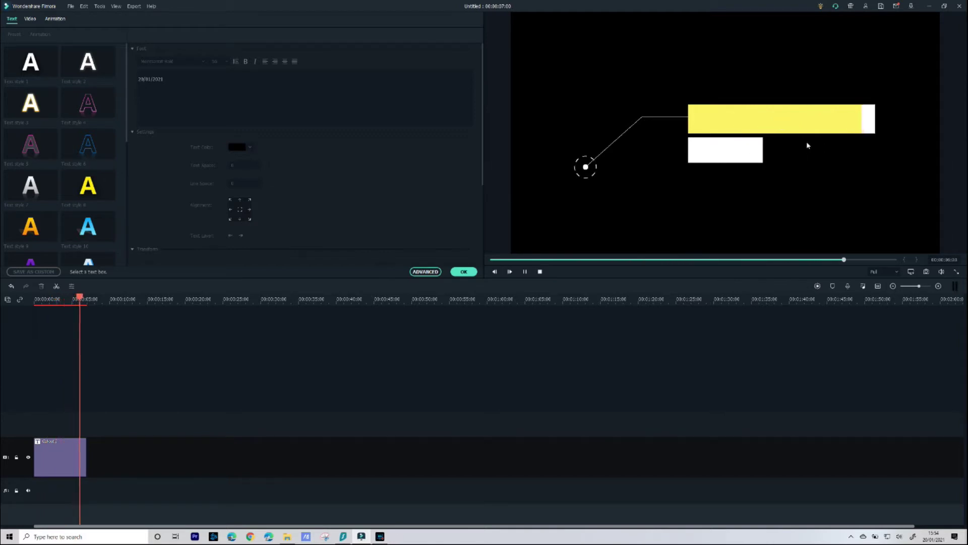
{"action": "left_click", "coordinate": [896, 273]}
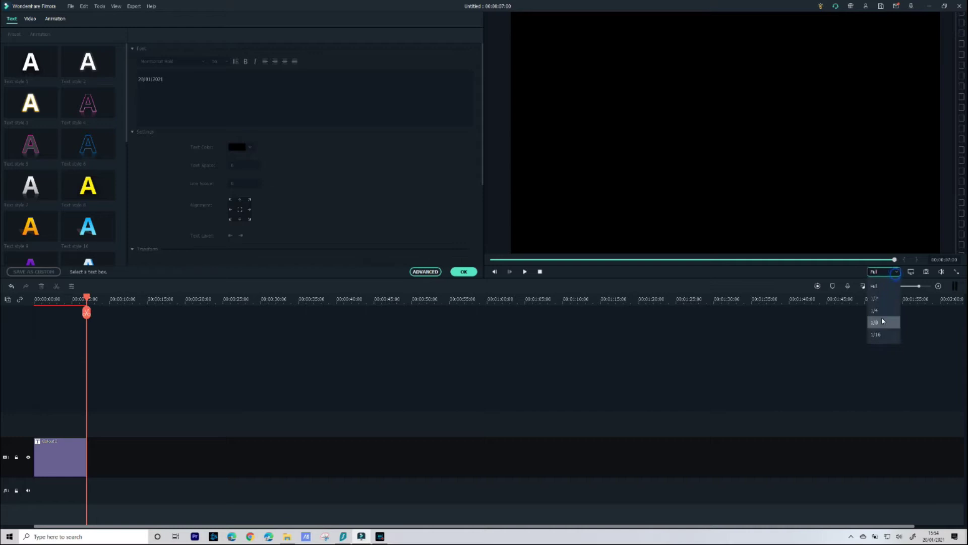
{"action": "left_click", "coordinate": [881, 323]}
{"action": "key", "text": "space"}
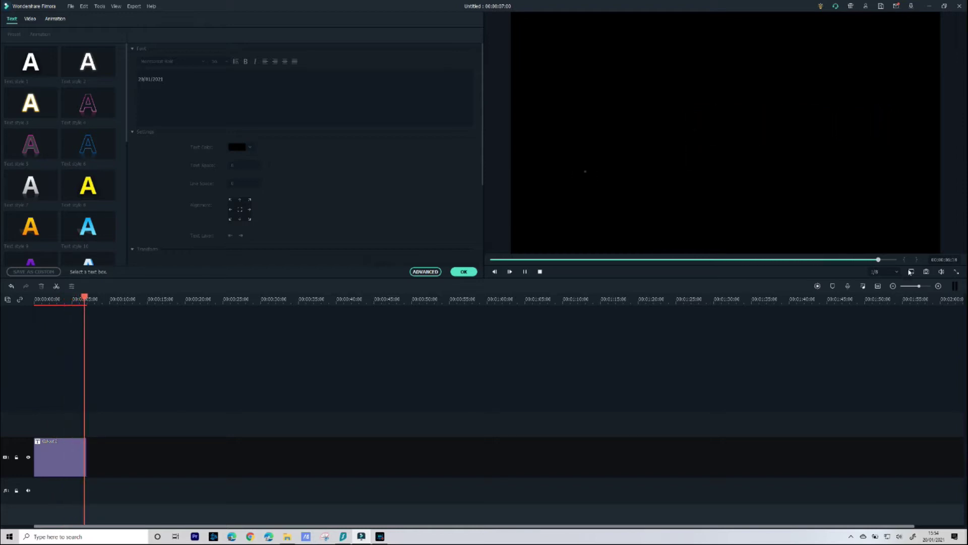
{"action": "left_click", "coordinate": [892, 272]}
{"action": "left_click", "coordinate": [885, 287]}
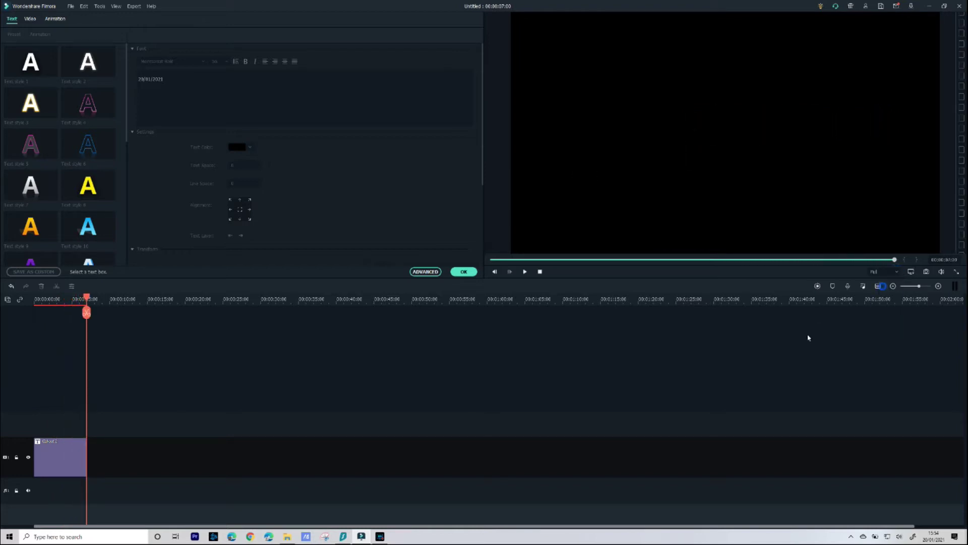
{"action": "key", "text": "space"}
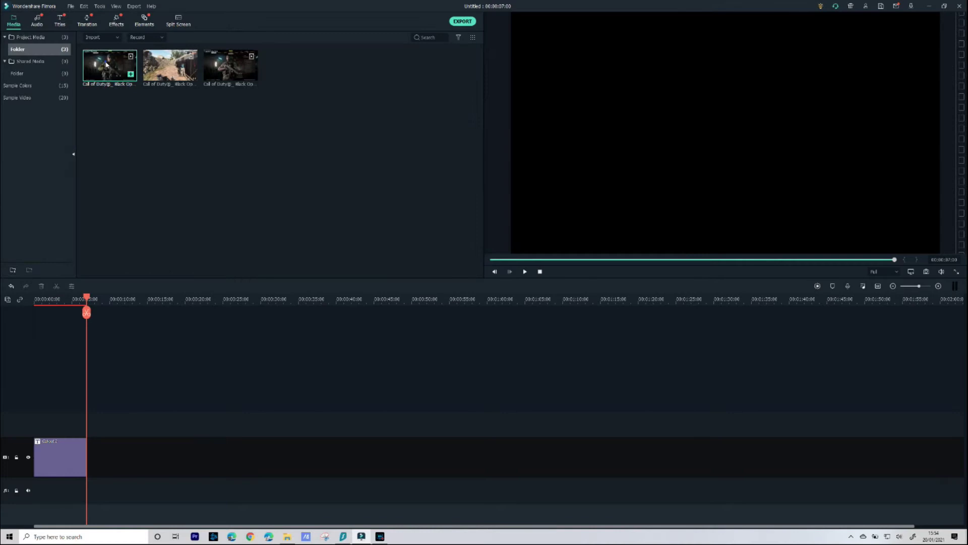
Step: Add the first gameplay clip after the title, matching the project to 1920x1080 50fps, and play the join
{"action": "left_click_drag", "start_coordinate": [154, 199], "coordinate": [93, 429]}
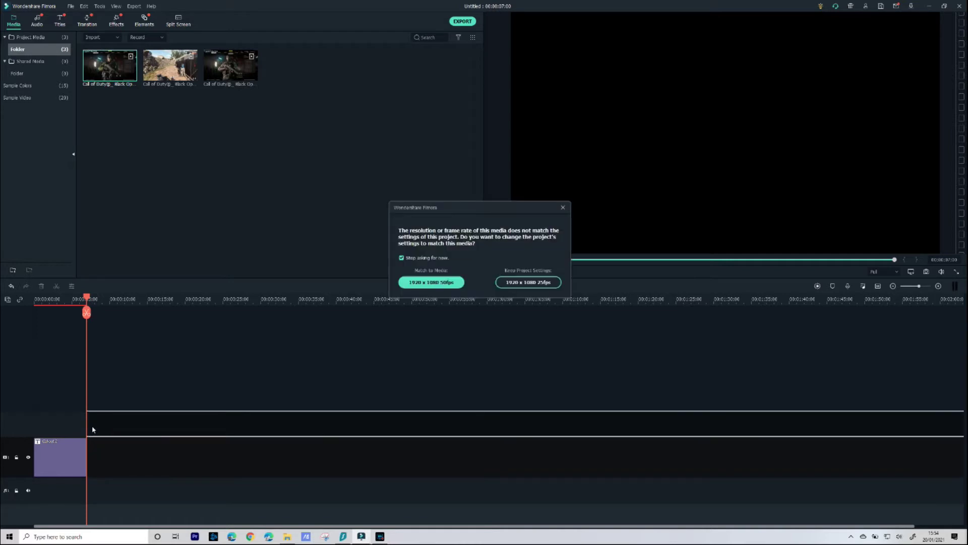
{"action": "left_click", "coordinate": [437, 281]}
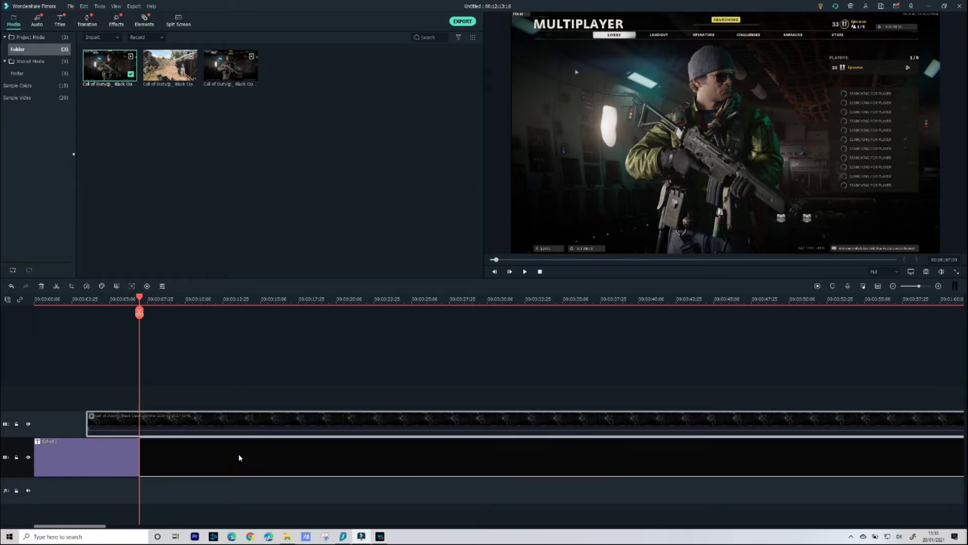
{"action": "left_click_drag", "start_coordinate": [244, 463], "coordinate": [244, 463]}
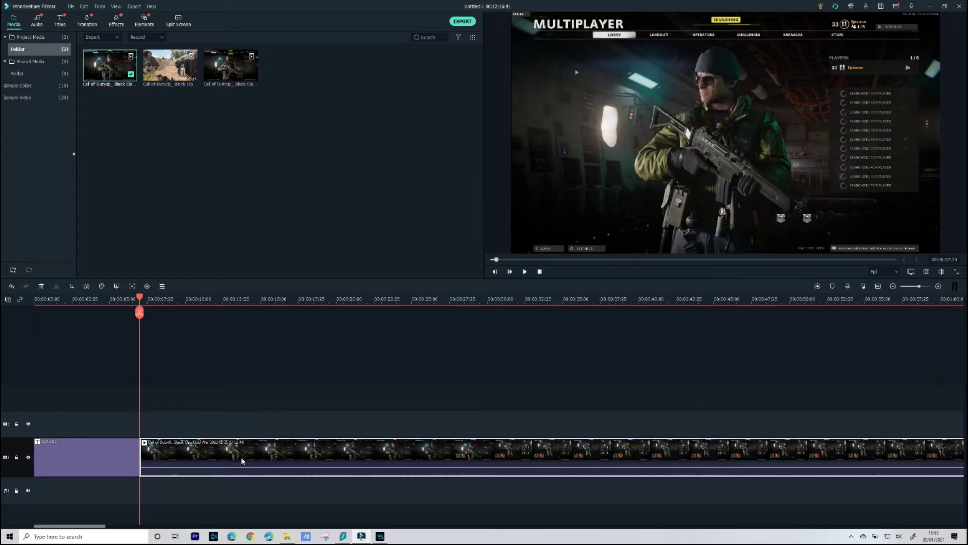
{"action": "left_click", "coordinate": [126, 299]}
{"action": "key", "text": "space"}
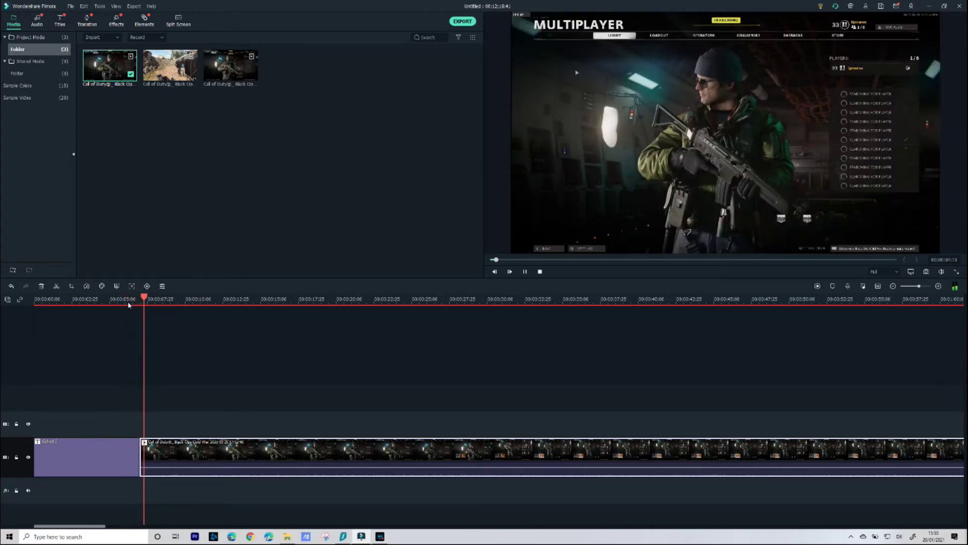
{"action": "key", "text": "space"}
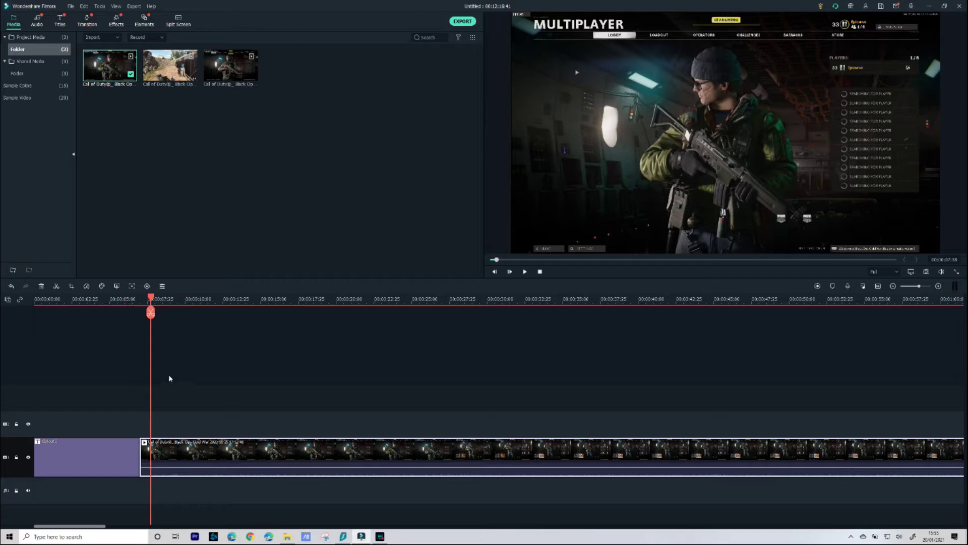
Step: Preview Flash, Erase and Fade, then place Fade between the title and gameplay clip
{"action": "left_click", "coordinate": [87, 22]}
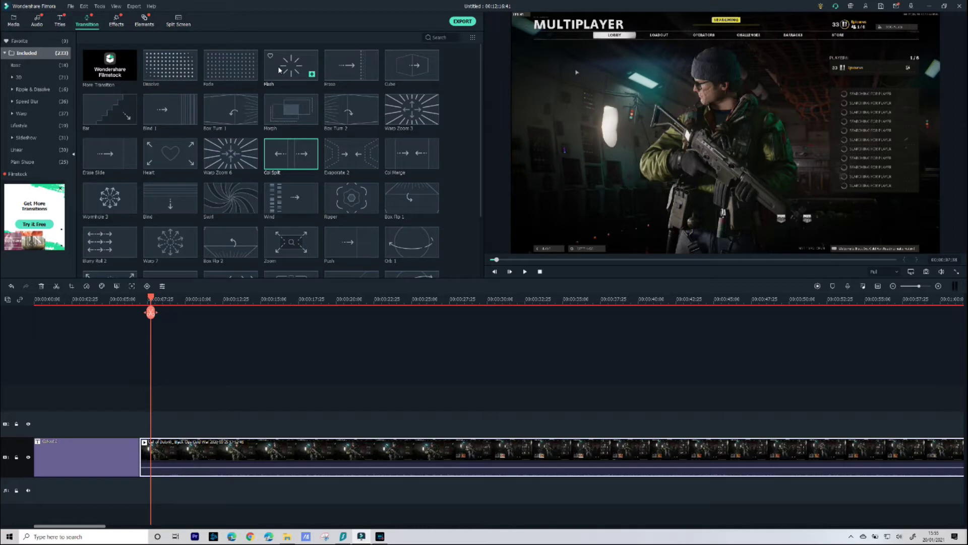
{"action": "left_click", "coordinate": [279, 70]}
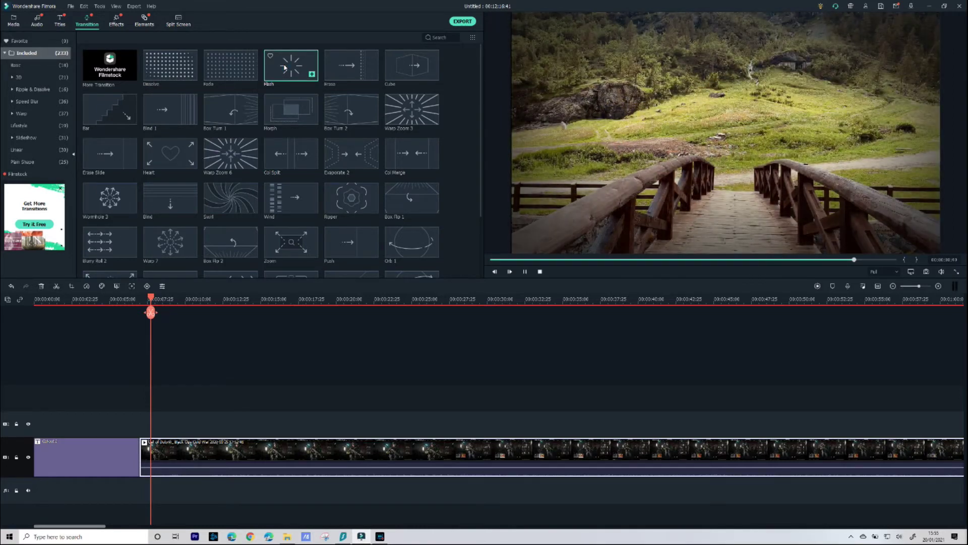
{"action": "left_click", "coordinate": [335, 61]}
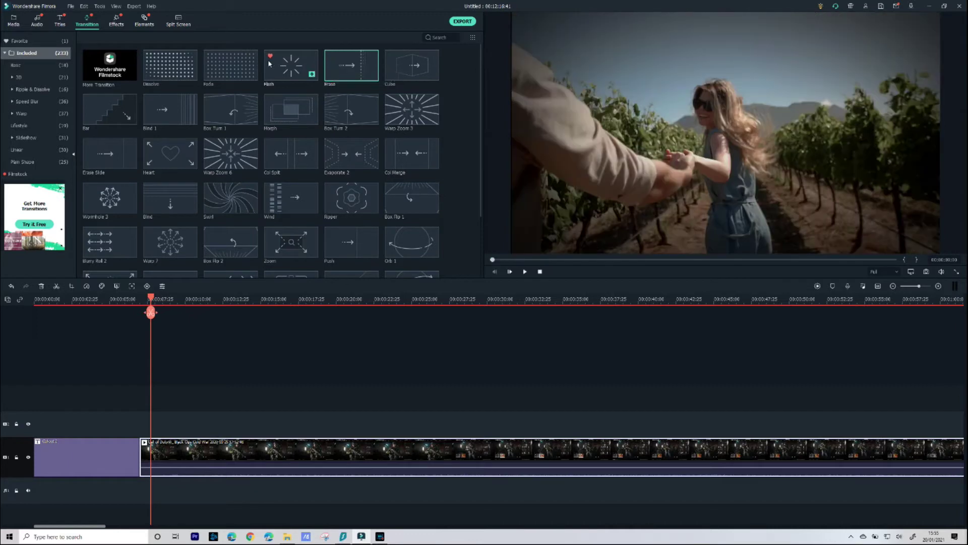
{"action": "left_click", "coordinate": [249, 65]}
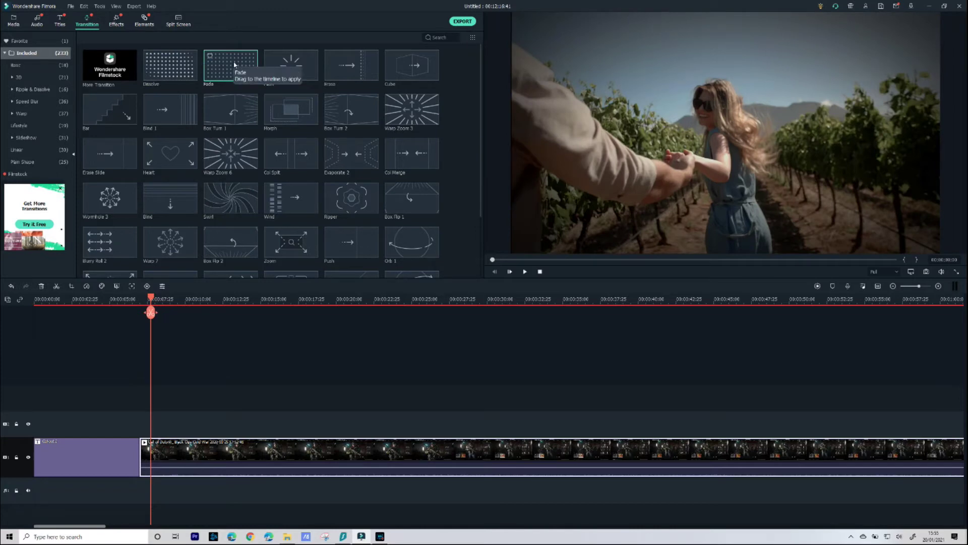
{"action": "left_click_drag", "start_coordinate": [234, 64], "coordinate": [130, 463]}
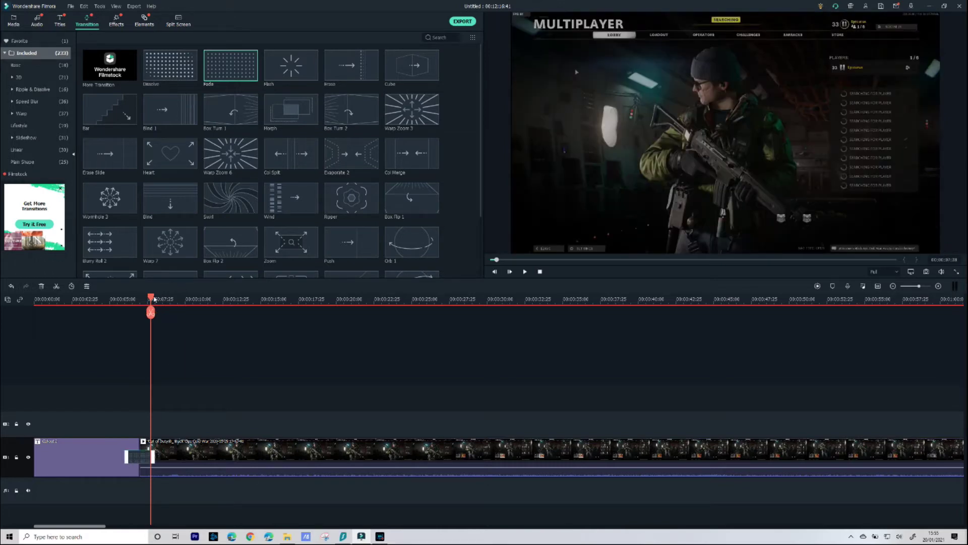
Step: Play back the Fade transition from about two seconds, then move ahead to about 33 seconds
{"action": "left_click_drag", "start_coordinate": [154, 299], "coordinate": [97, 309]}
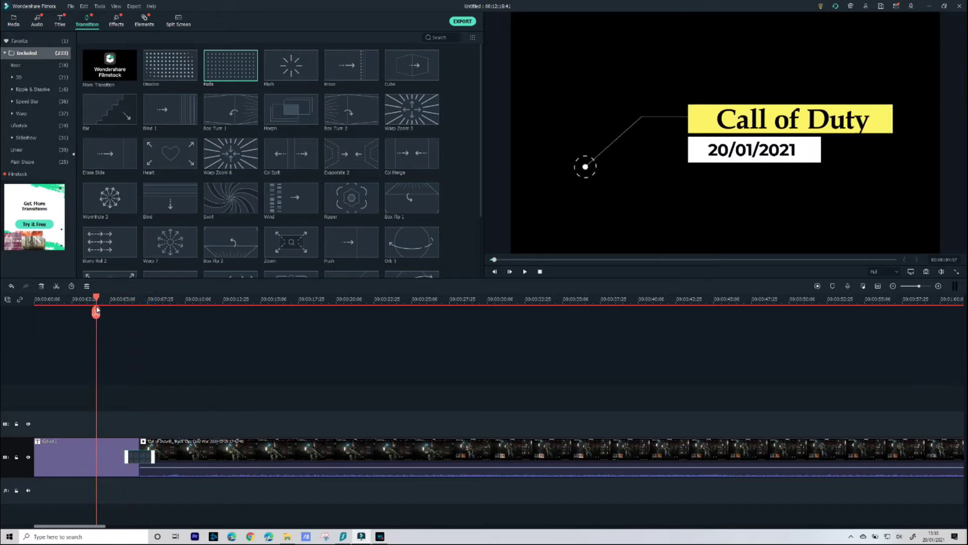
{"action": "key", "text": "space"}
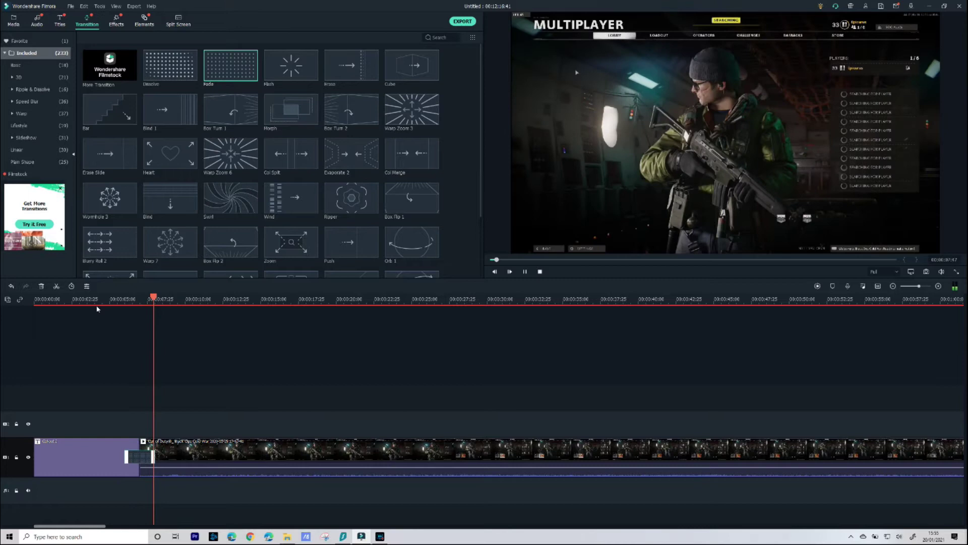
{"action": "key", "text": "space"}
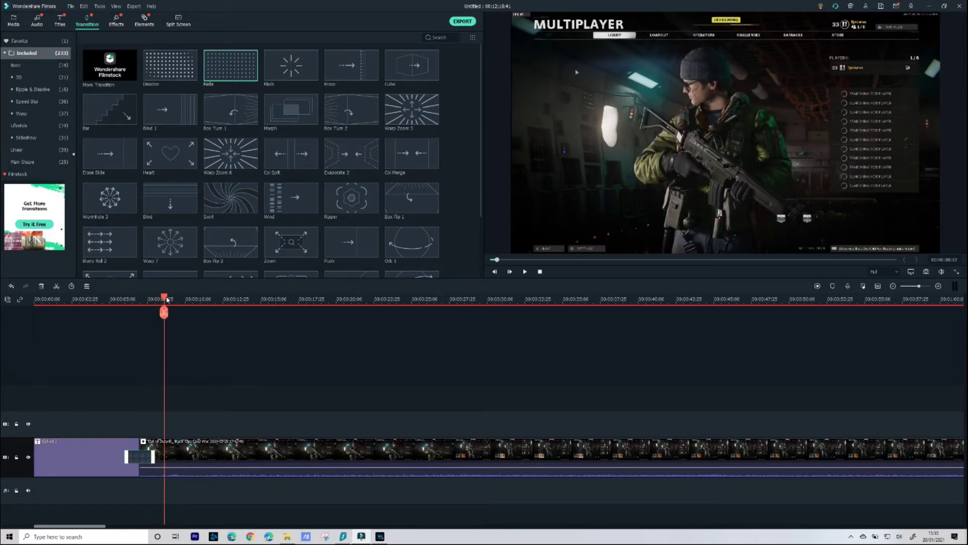
{"action": "left_click_drag", "start_coordinate": [167, 298], "coordinate": [426, 329]}
Step: Split the gameplay clip at the playhead and delete the unwanted first part
{"action": "left_click_drag", "start_coordinate": [852, 300], "coordinate": [290, 318]}
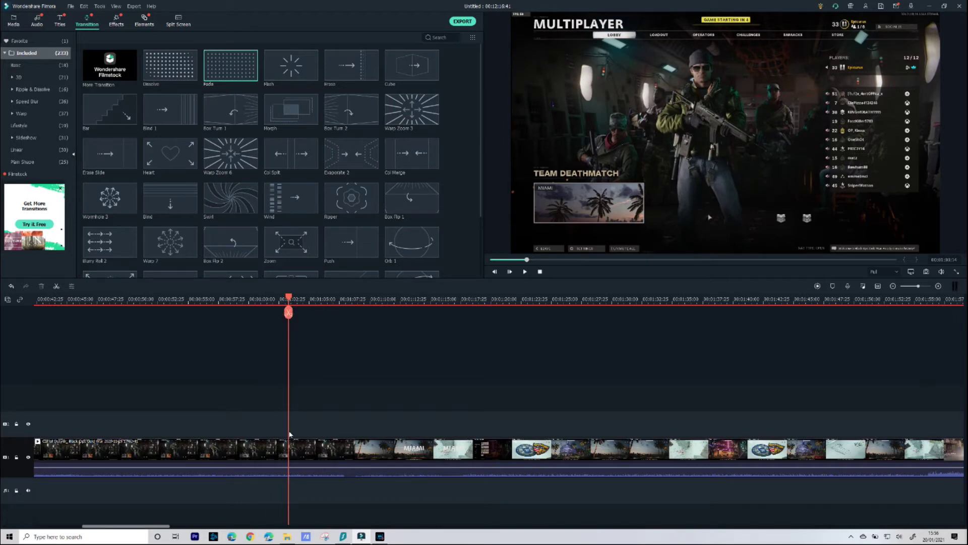
{"action": "right_click", "coordinate": [288, 449]}
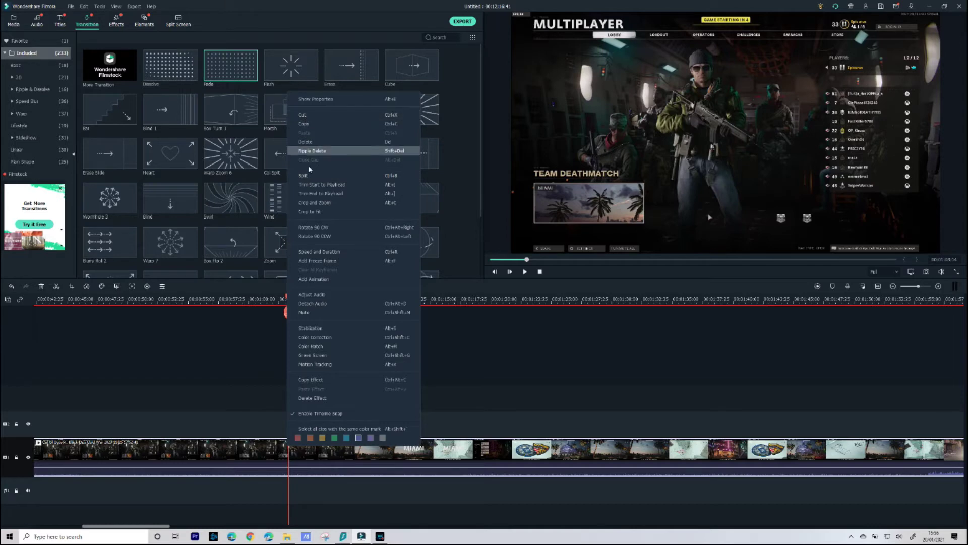
{"action": "left_click", "coordinate": [314, 177]}
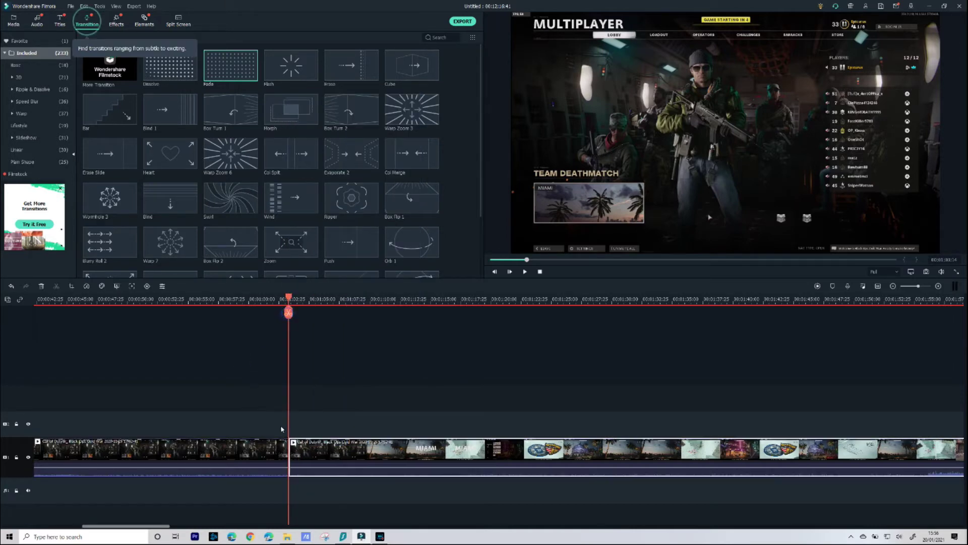
{"action": "left_click", "coordinate": [237, 450]}
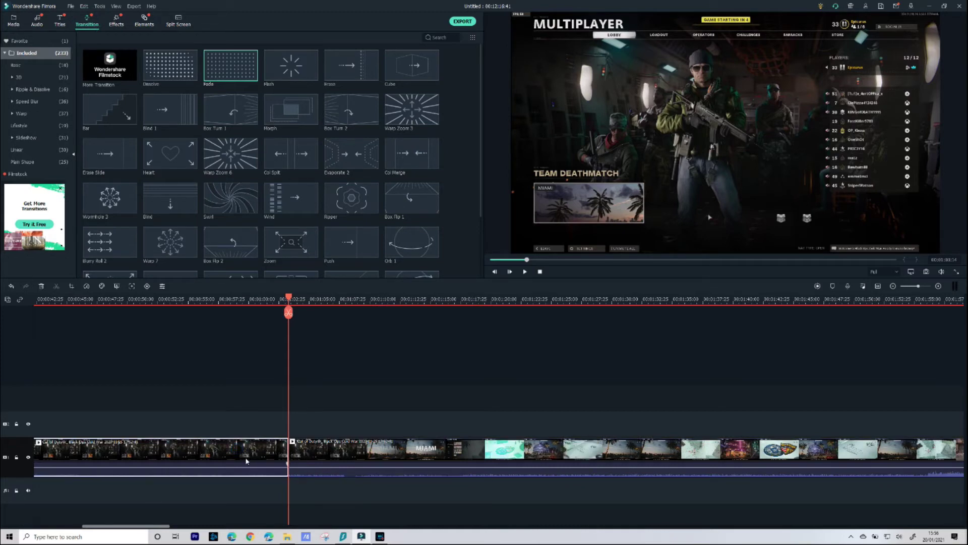
{"action": "right_click", "coordinate": [246, 460]}
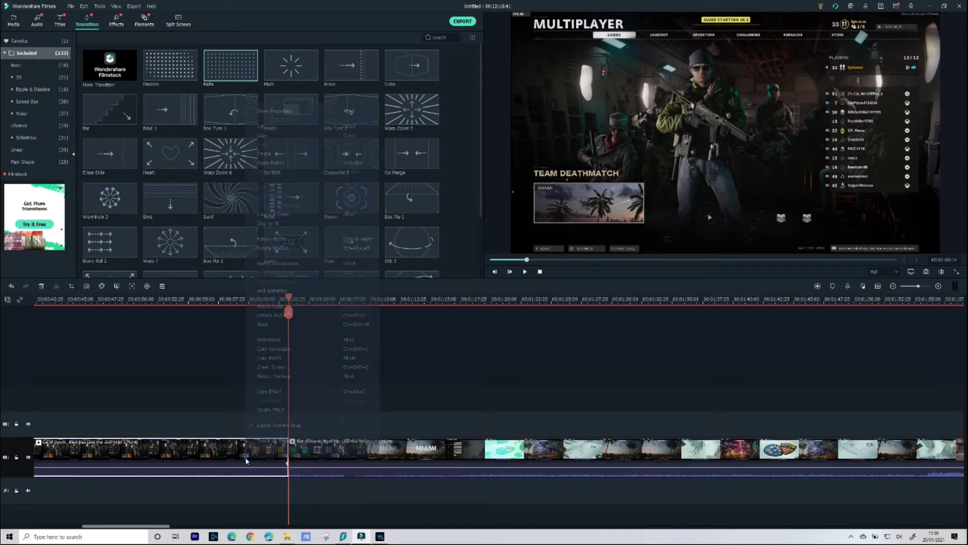
{"action": "left_click", "coordinate": [275, 154]}
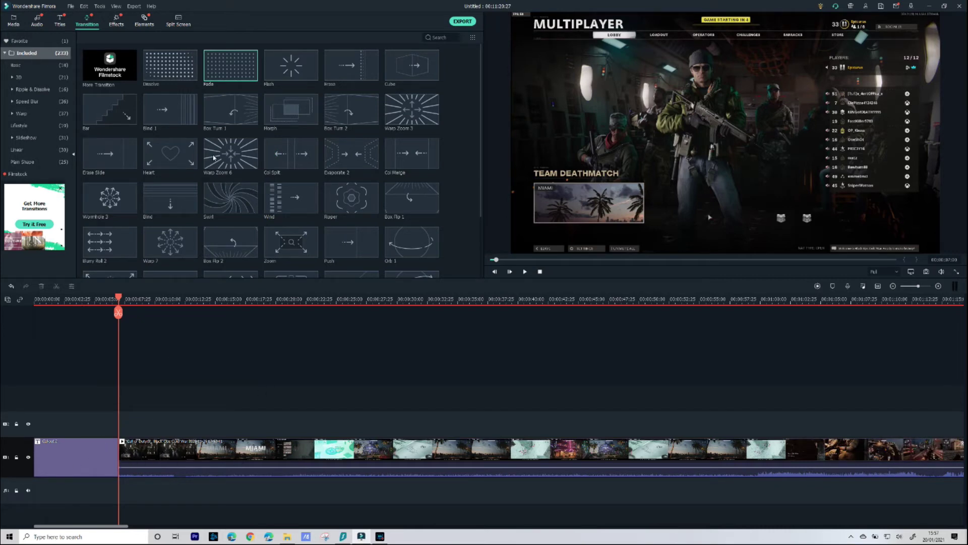
Step: Add a Fade between the title and gameplay, then play it until the MIAMI title appears
{"action": "left_click_drag", "start_coordinate": [205, 141], "coordinate": [118, 456]}
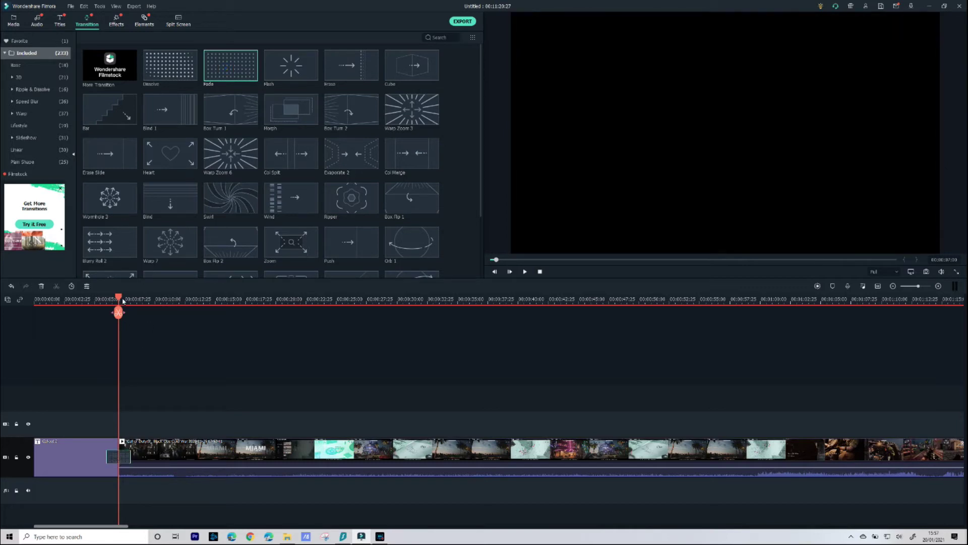
{"action": "left_click_drag", "start_coordinate": [120, 298], "coordinate": [82, 302]}
{"action": "key", "text": "space"}
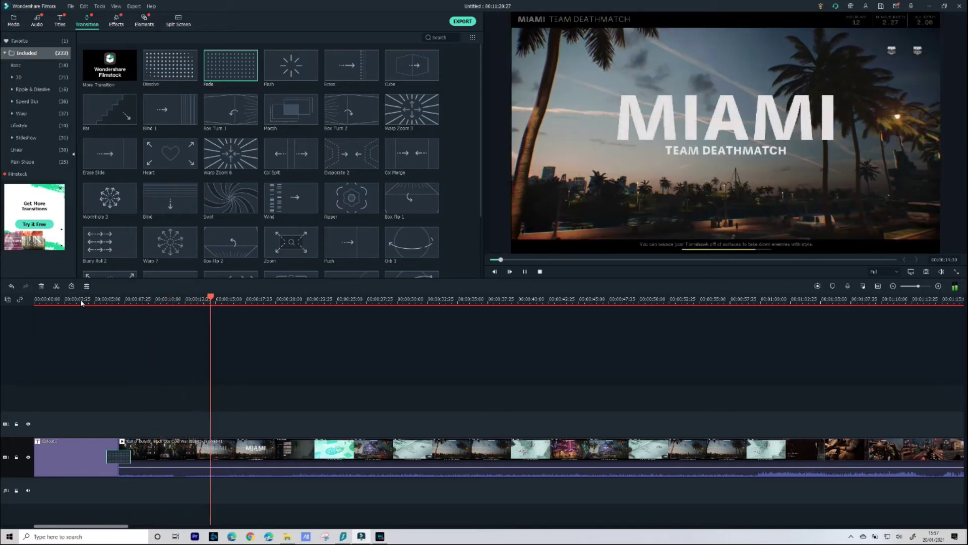
{"action": "key", "text": "space"}
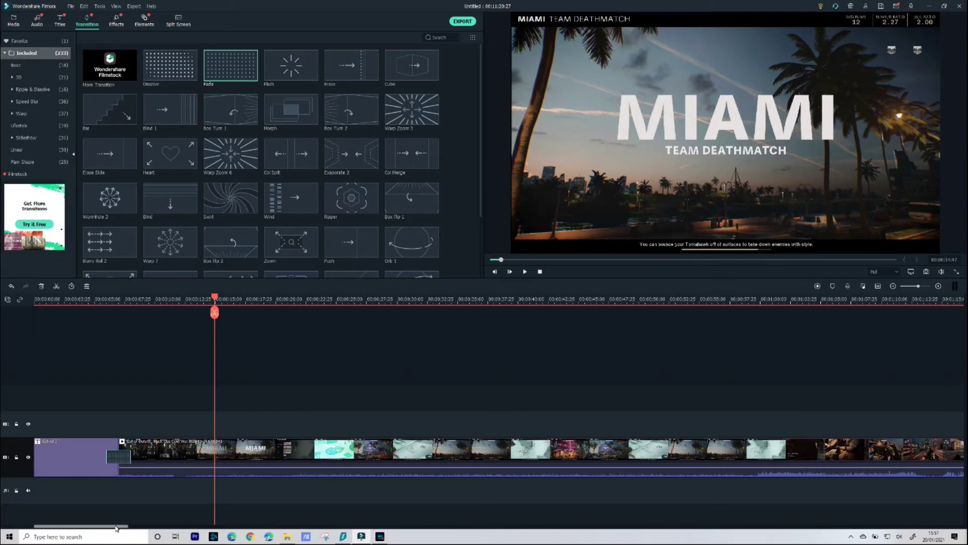
Step: Split the gameplay at about 2:38, delete the footage after it, and show the media clips
{"action": "scroll", "coordinate": [44, 309], "scroll_direction": "down", "scroll_amount": 3}
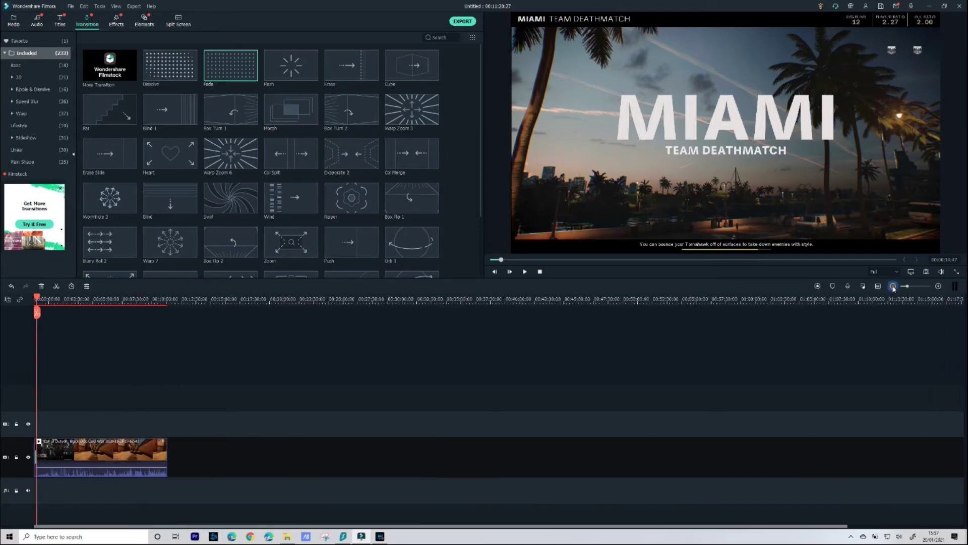
{"action": "left_click_drag", "start_coordinate": [43, 309], "coordinate": [592, 288]}
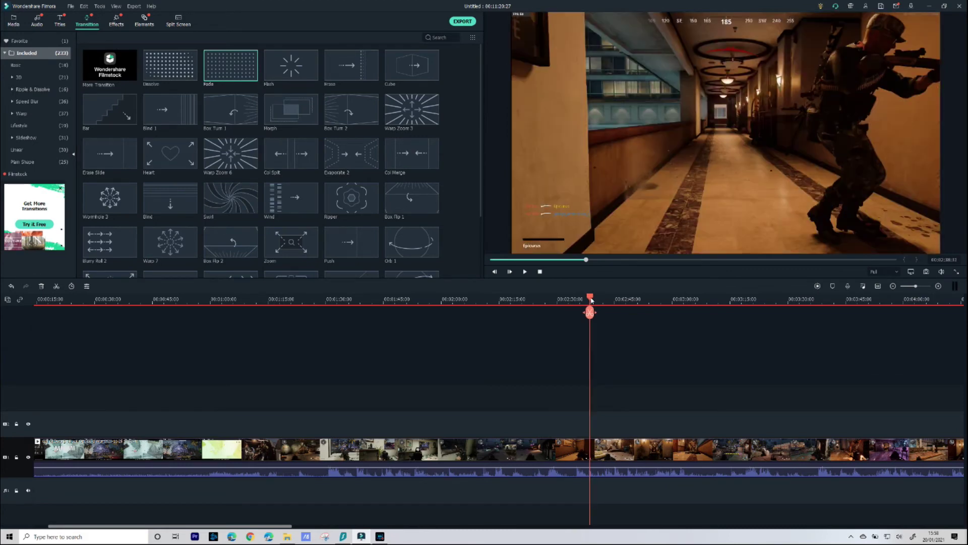
{"action": "left_click", "coordinate": [590, 313]}
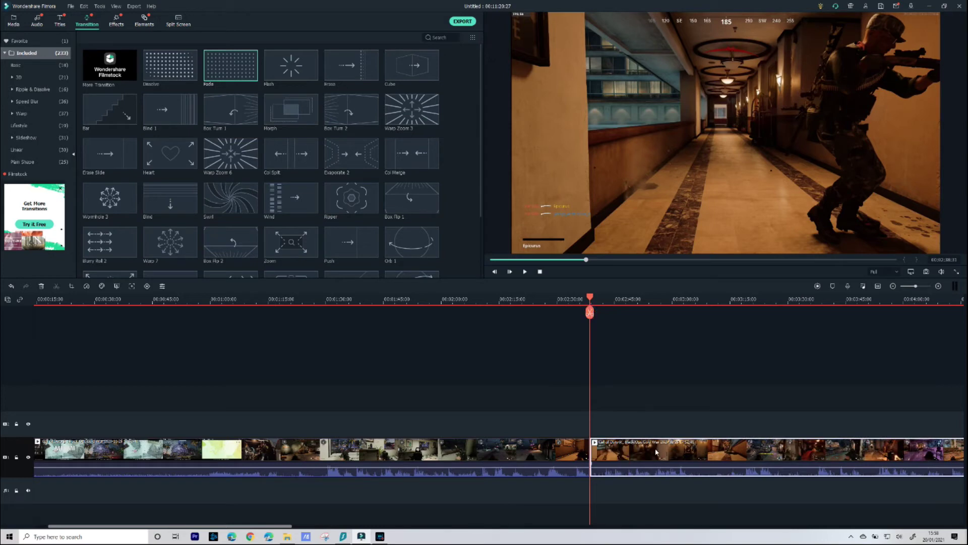
{"action": "key", "text": "Delete"}
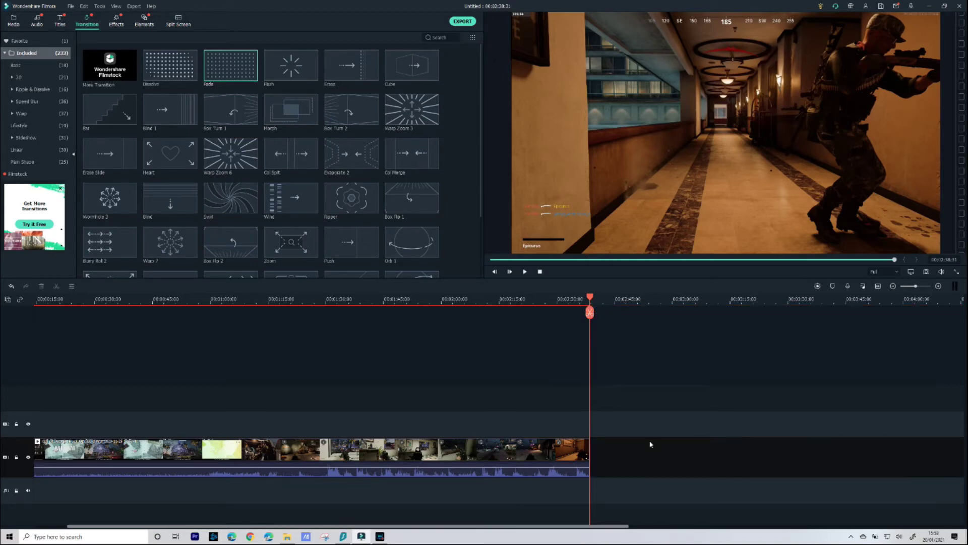
{"action": "left_click", "coordinate": [12, 23]}
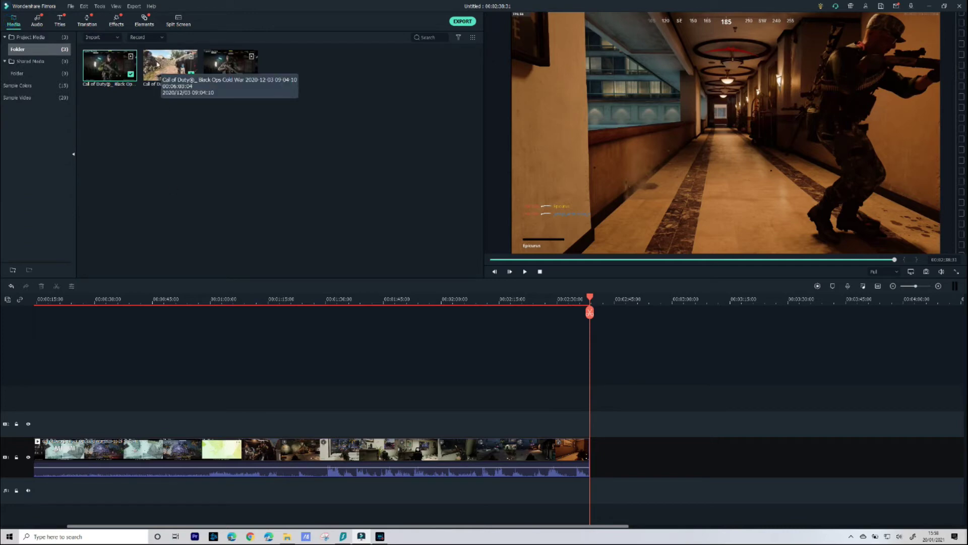
Step: Place the Basic 6 plain-text title after the first match on the timeline
{"action": "left_click", "coordinate": [60, 21]}
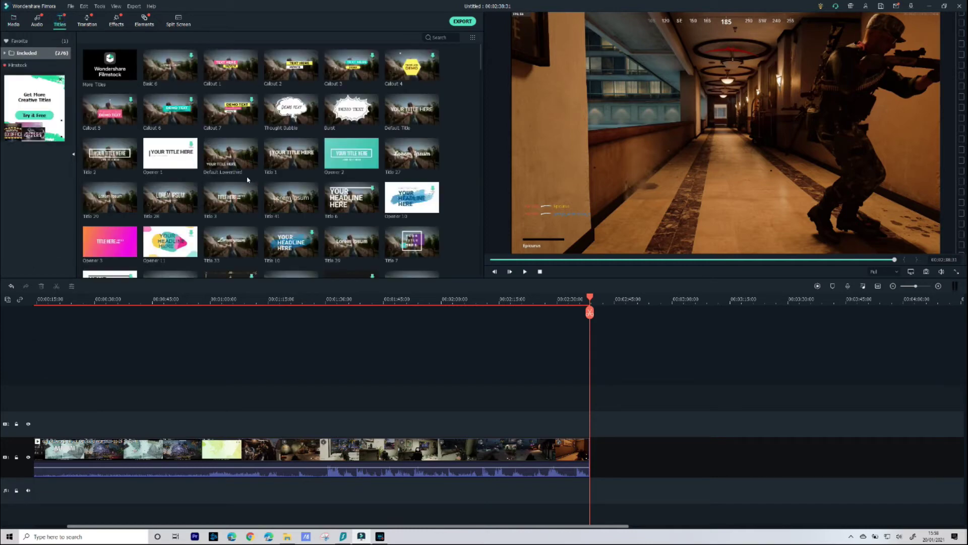
{"action": "left_click", "coordinate": [4, 53]}
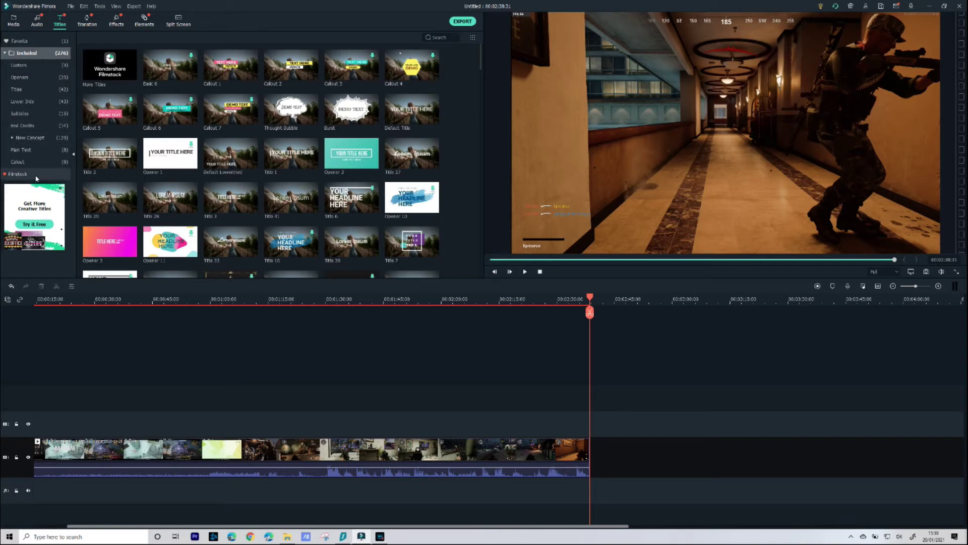
{"action": "left_click", "coordinate": [35, 150]}
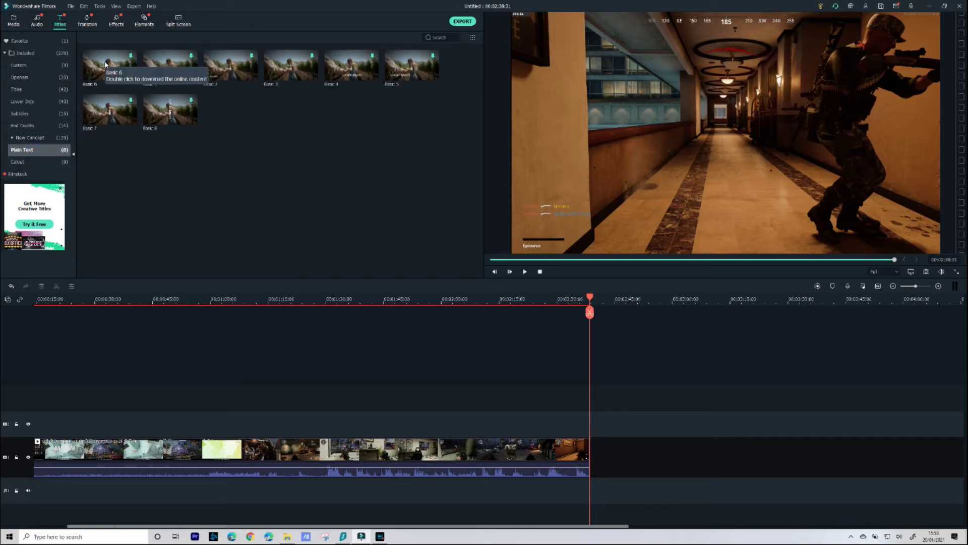
{"action": "left_click", "coordinate": [105, 64]}
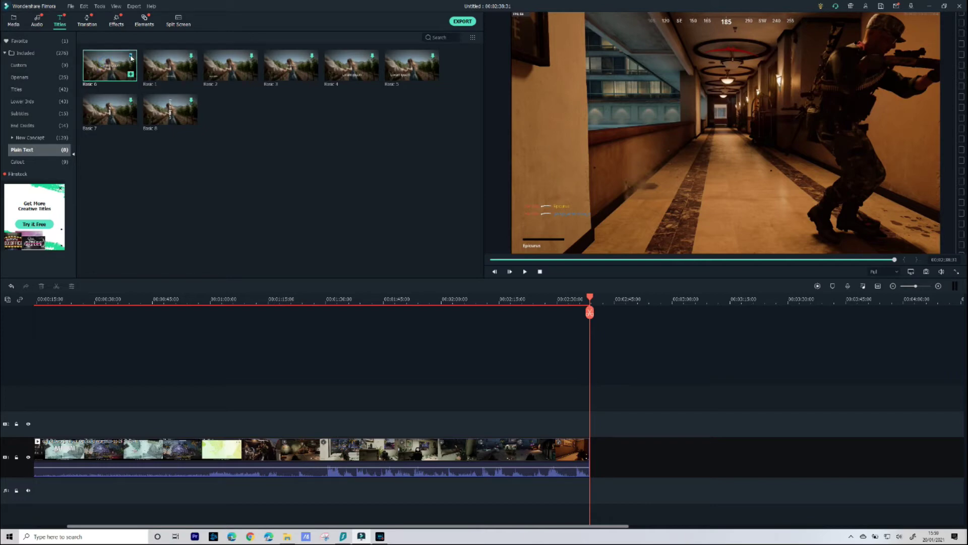
{"action": "left_click_drag", "start_coordinate": [103, 60], "coordinate": [601, 461]}
Step: Replace the title's placeholder text with 'Match 2' and confirm it
{"action": "double_click", "coordinate": [702, 134]}
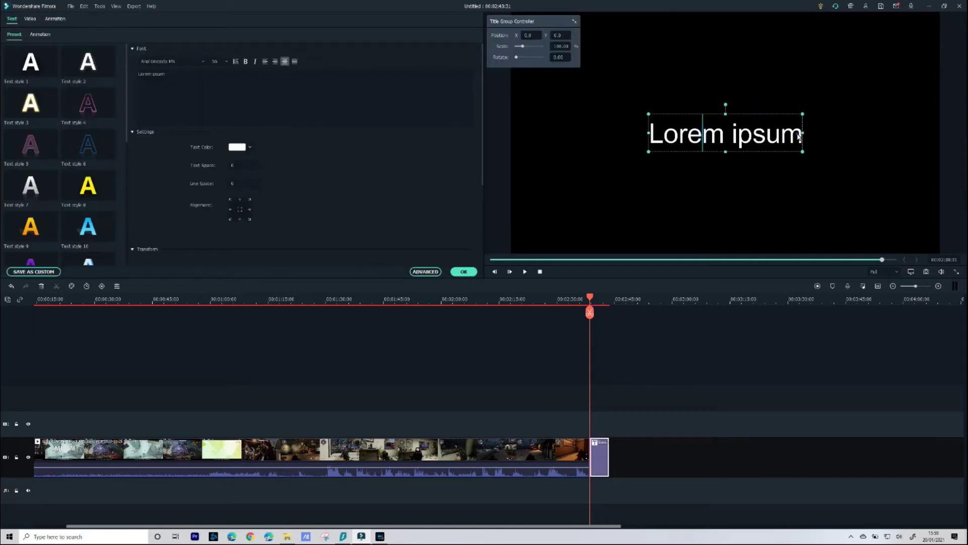
{"action": "left_click_drag", "start_coordinate": [799, 136], "coordinate": [657, 132]}
{"action": "type", "text": "Match 2"}
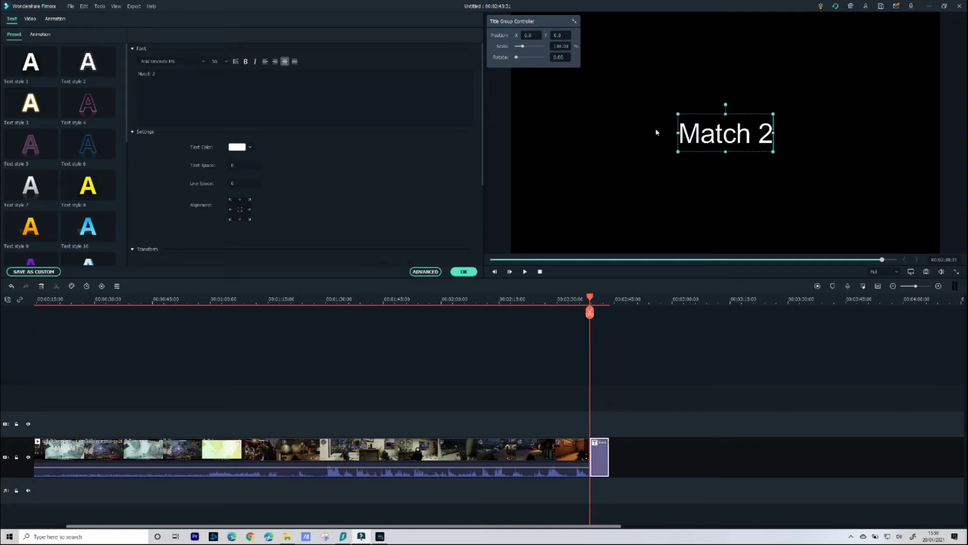
{"action": "left_click", "coordinate": [464, 272]}
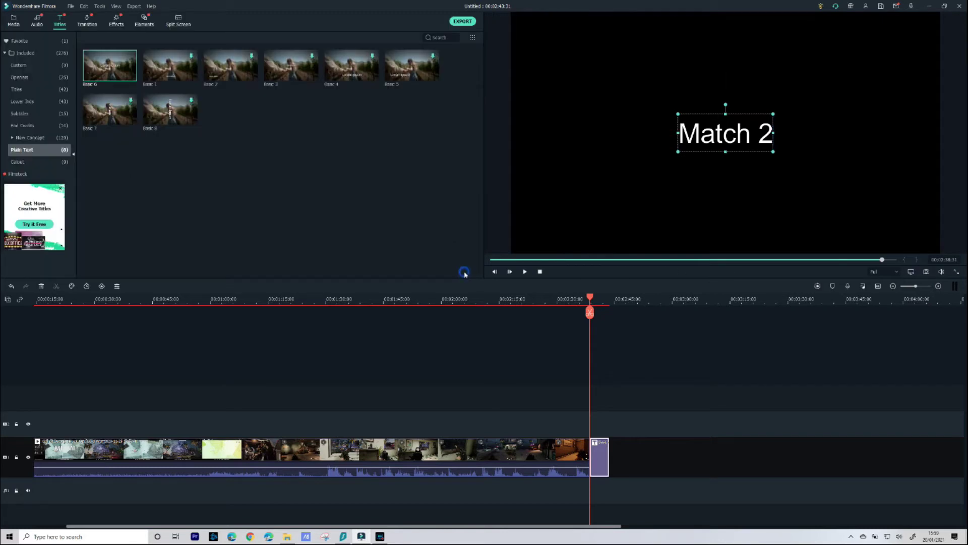
{"action": "left_click", "coordinate": [671, 412]}
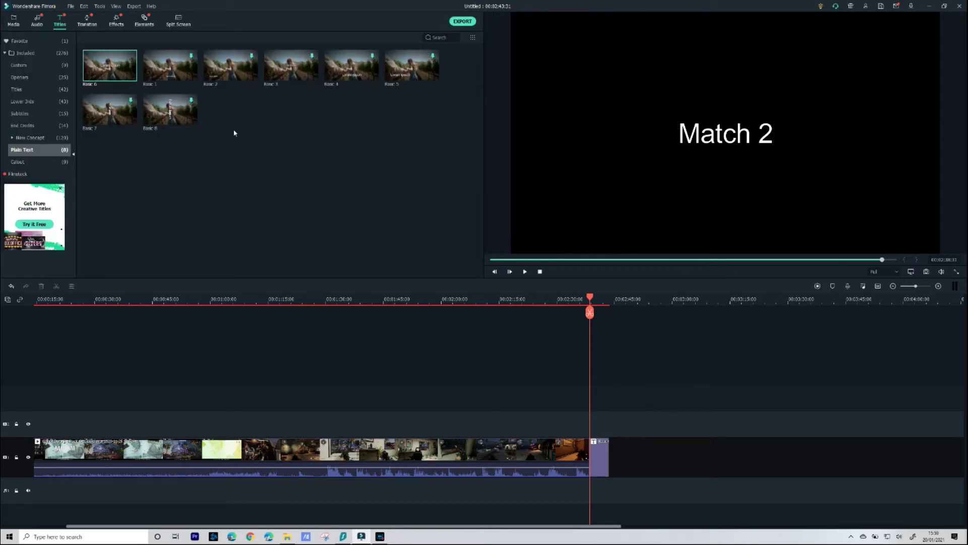
Step: Preview the second Call of Duty clip from its start in the Media library
{"action": "left_click", "coordinate": [14, 21]}
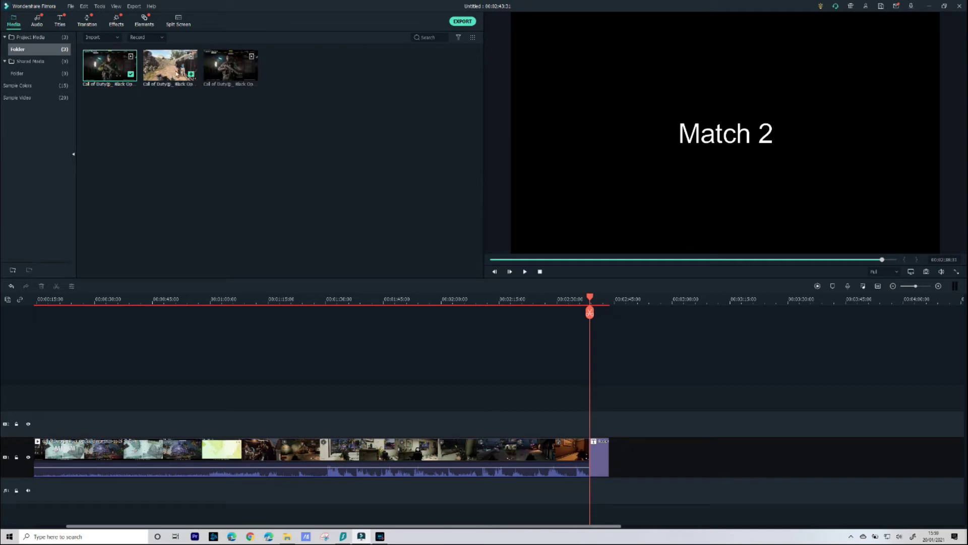
{"action": "double_click", "coordinate": [175, 72]}
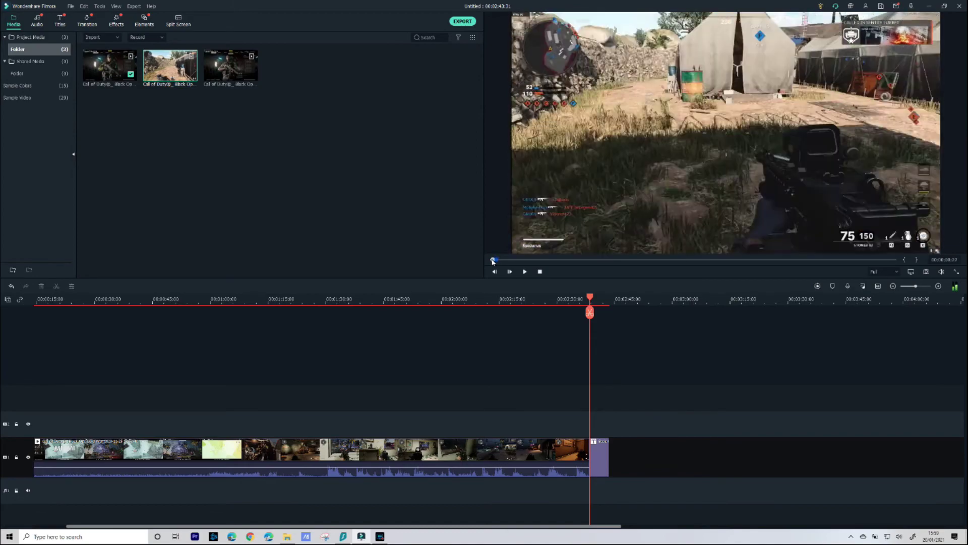
{"action": "left_click", "coordinate": [498, 262]}
{"action": "key", "text": "space"}
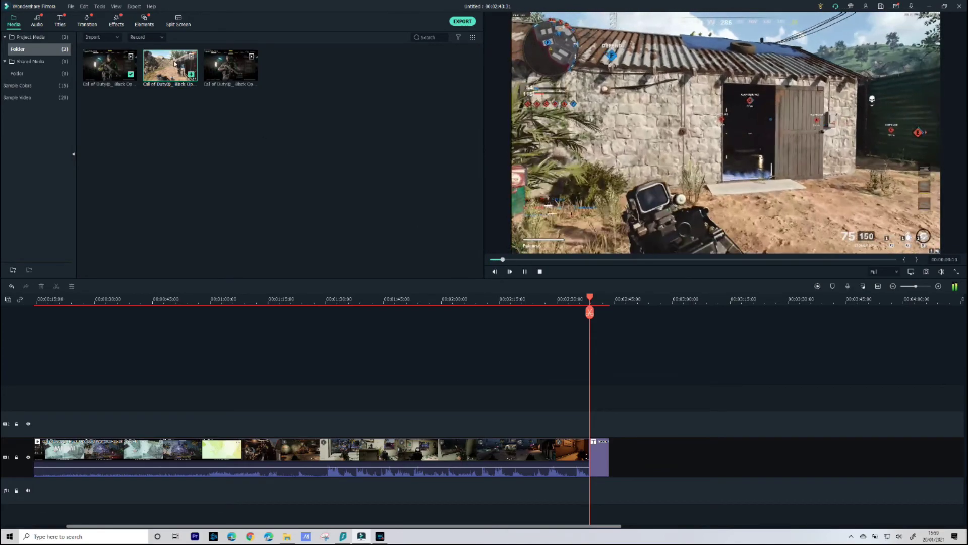
Step: Place the second match clip after the Match 2 title and scrub into its gameplay
{"action": "left_click_drag", "start_coordinate": [529, 227], "coordinate": [615, 460]}
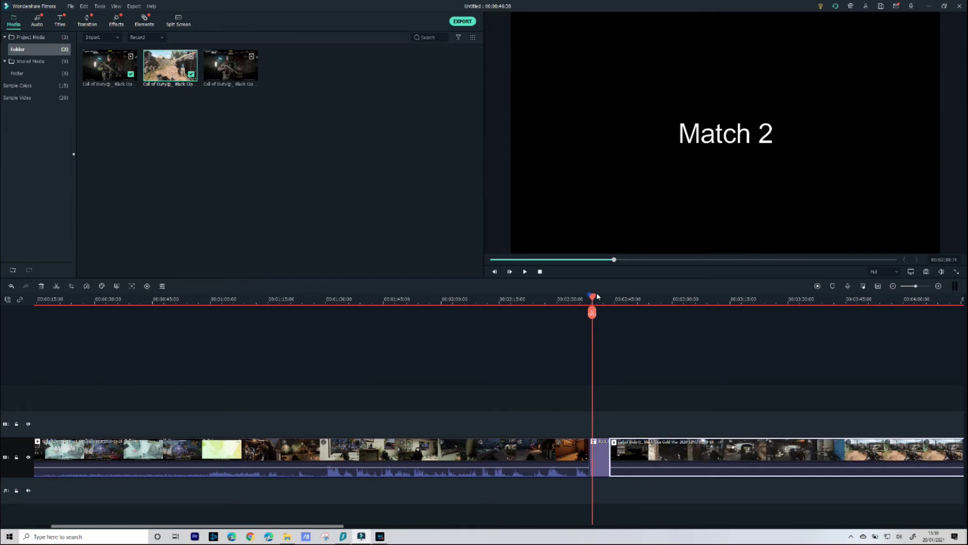
{"action": "left_click", "coordinate": [336, 526]}
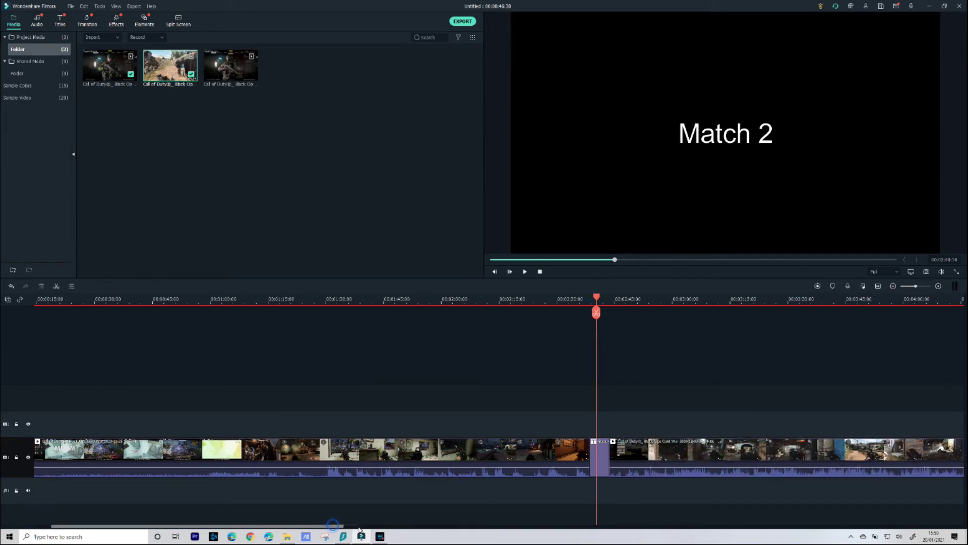
{"action": "left_click_drag", "start_coordinate": [343, 527], "coordinate": [467, 527]}
{"action": "left_click_drag", "start_coordinate": [210, 300], "coordinate": [451, 301]}
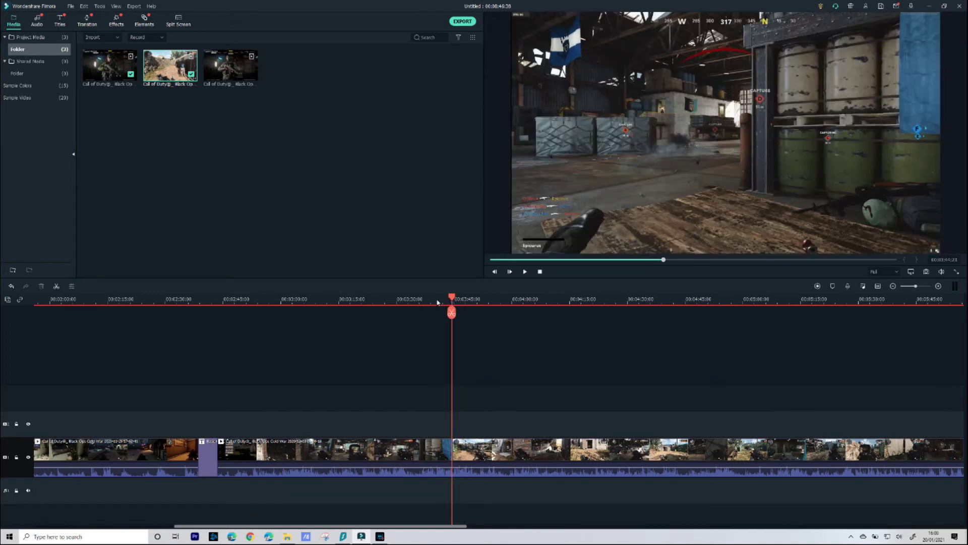
Step: Split the second match, locate the DEFEAT frame near 8:13, and snap the last clip back
{"action": "key", "text": "ctrl+b"}
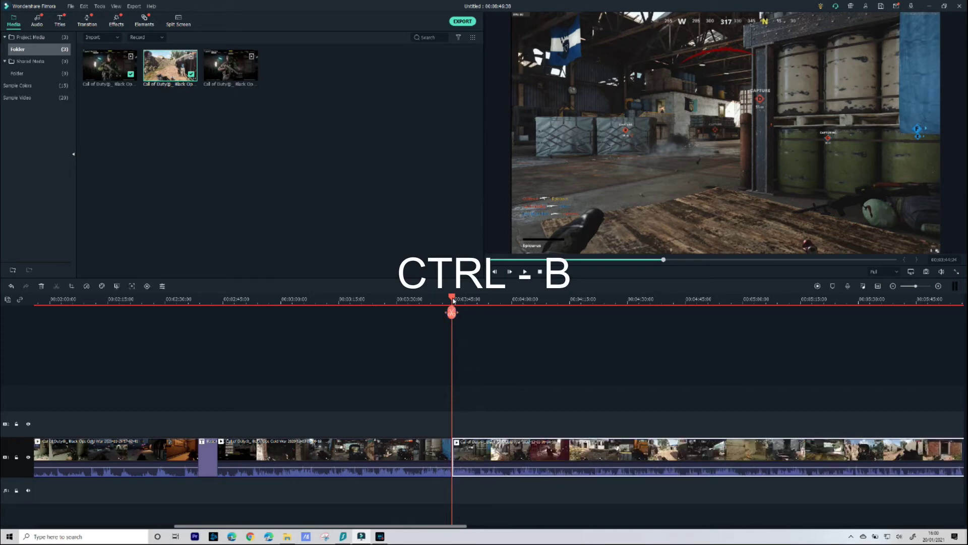
{"action": "left_click_drag", "start_coordinate": [420, 528], "coordinate": [720, 528]}
{"action": "left_click", "coordinate": [583, 342]}
{"action": "left_click", "coordinate": [534, 348]}
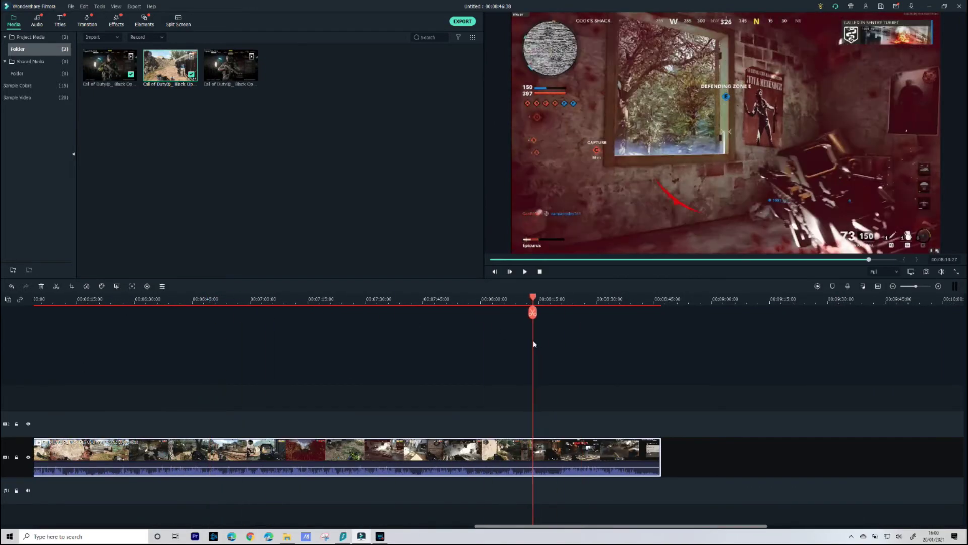
{"action": "left_click_drag", "start_coordinate": [534, 298], "coordinate": [467, 285]}
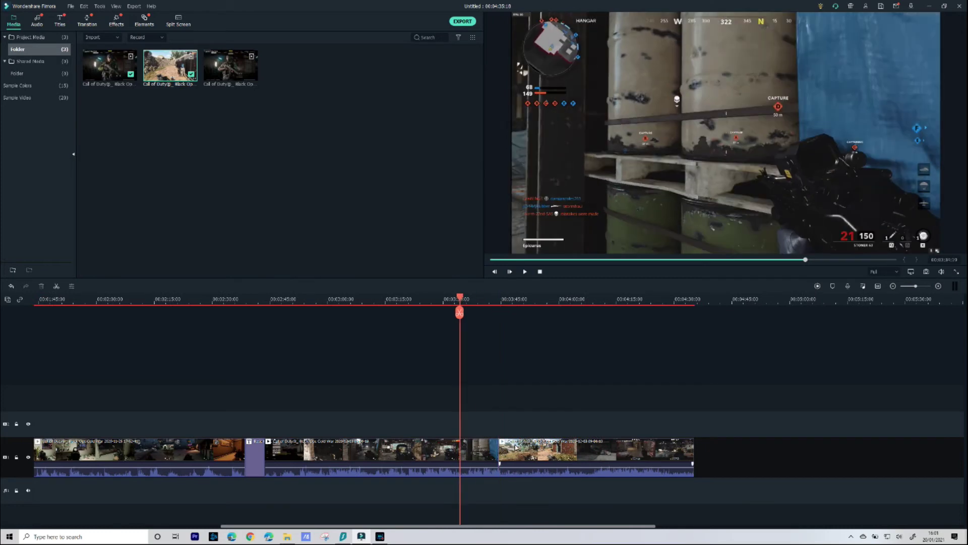
{"action": "left_click_drag", "start_coordinate": [516, 447], "coordinate": [539, 449]}
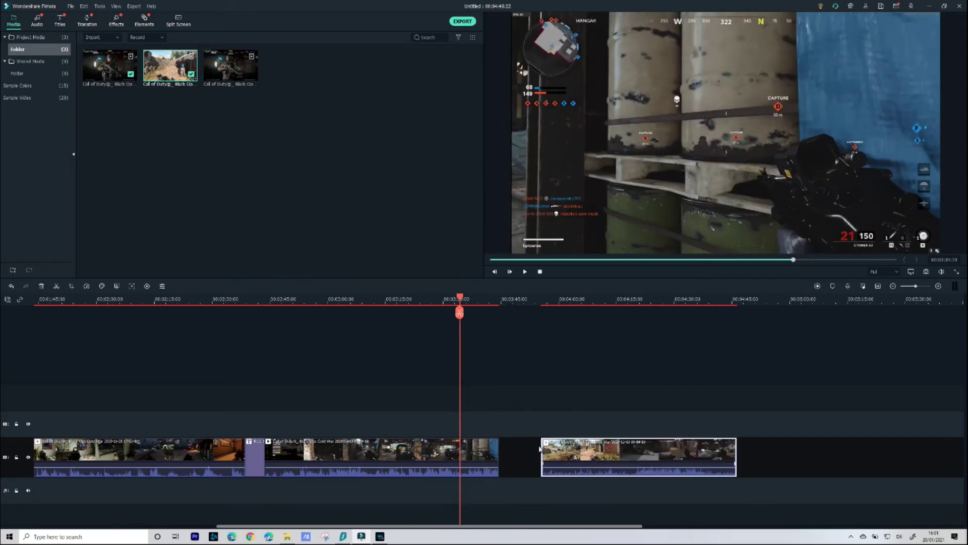
{"action": "left_click_drag", "start_coordinate": [605, 452], "coordinate": [571, 456]}
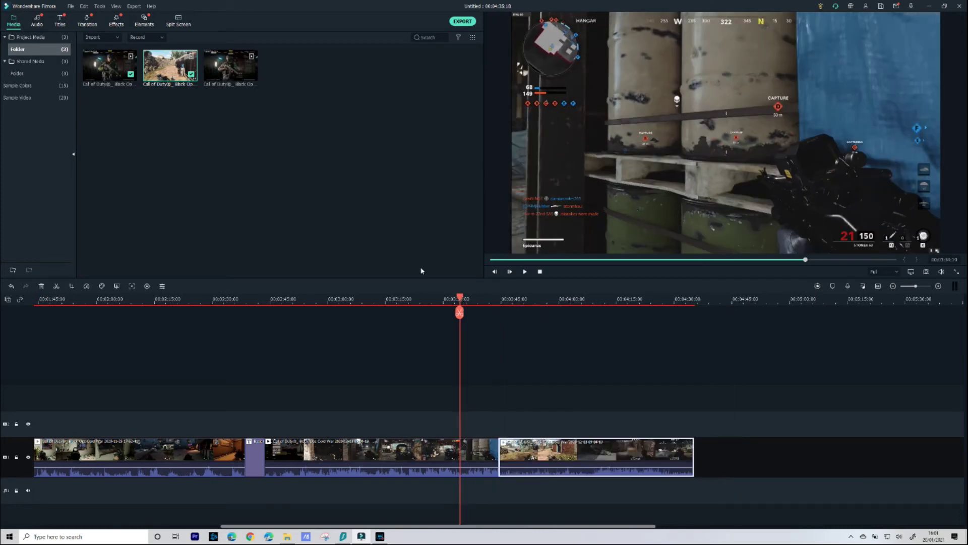
Step: Drop Erase Slide onto the join between clips two and three, then play across it
{"action": "left_click", "coordinate": [90, 24]}
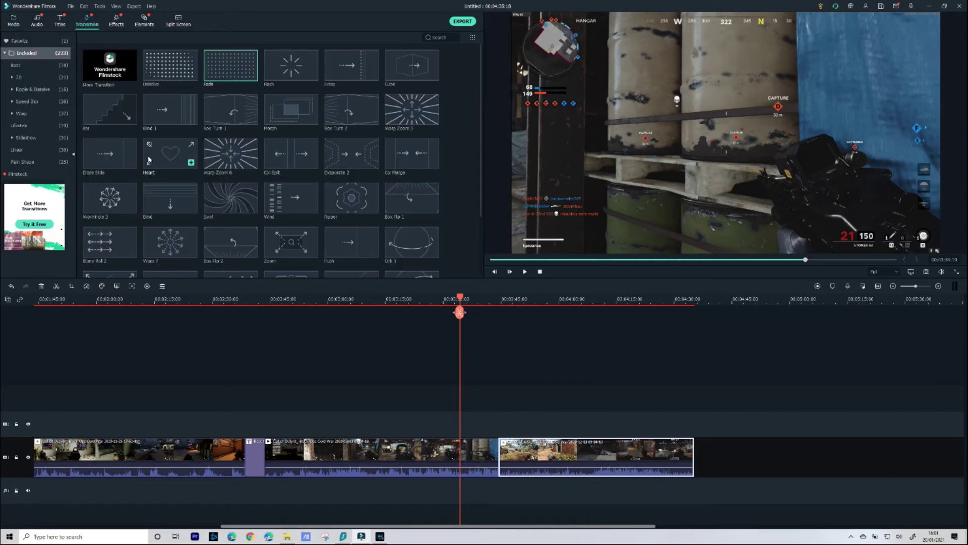
{"action": "left_click", "coordinate": [101, 153]}
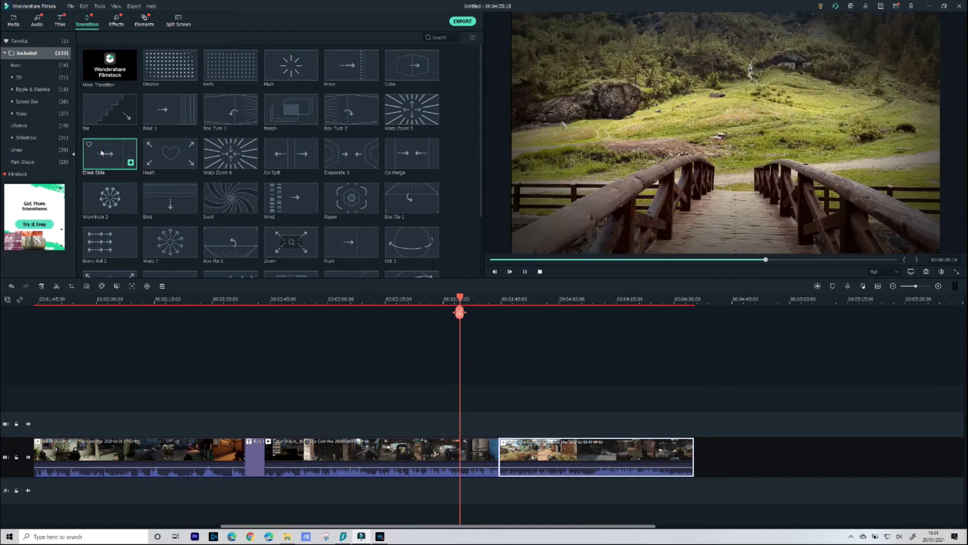
{"action": "left_click_drag", "start_coordinate": [108, 145], "coordinate": [494, 455]}
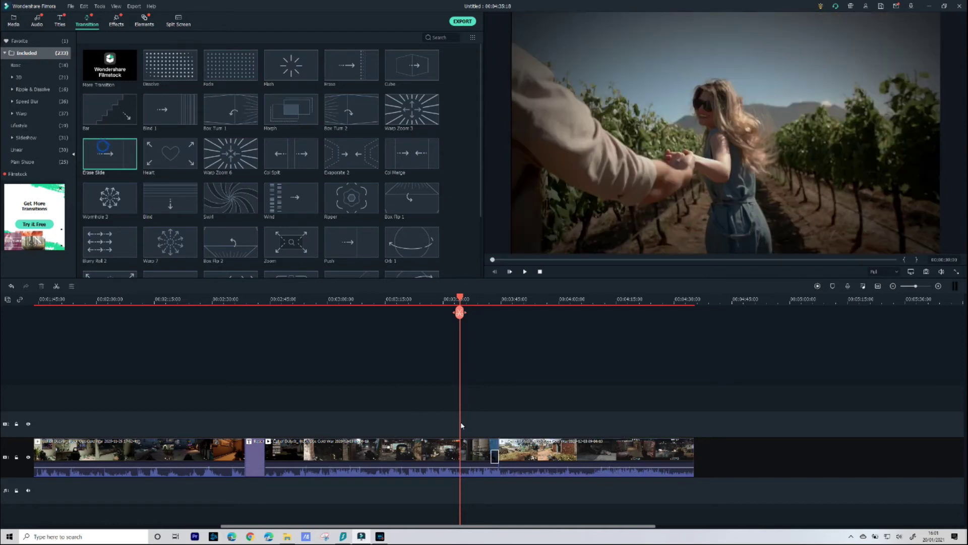
{"action": "left_click", "coordinate": [499, 459]}
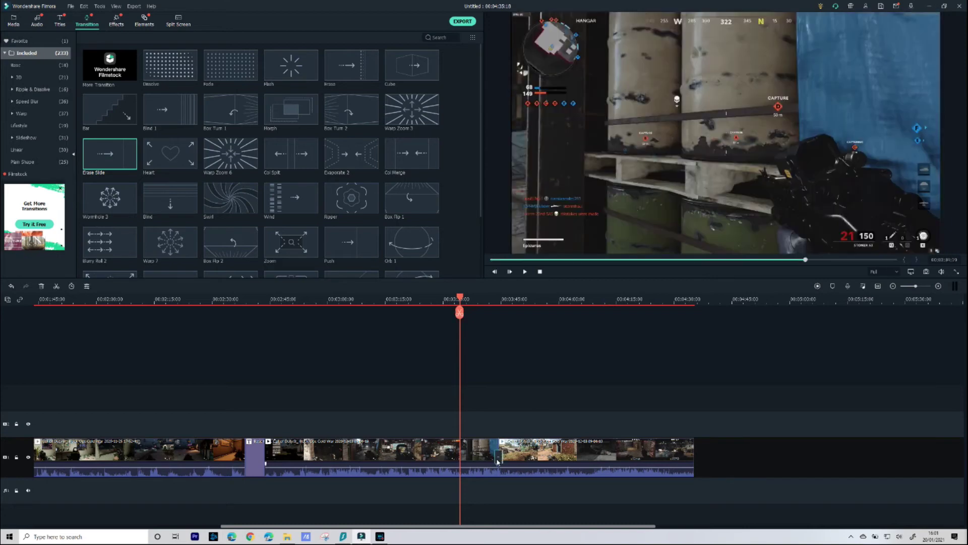
{"action": "key", "text": "space"}
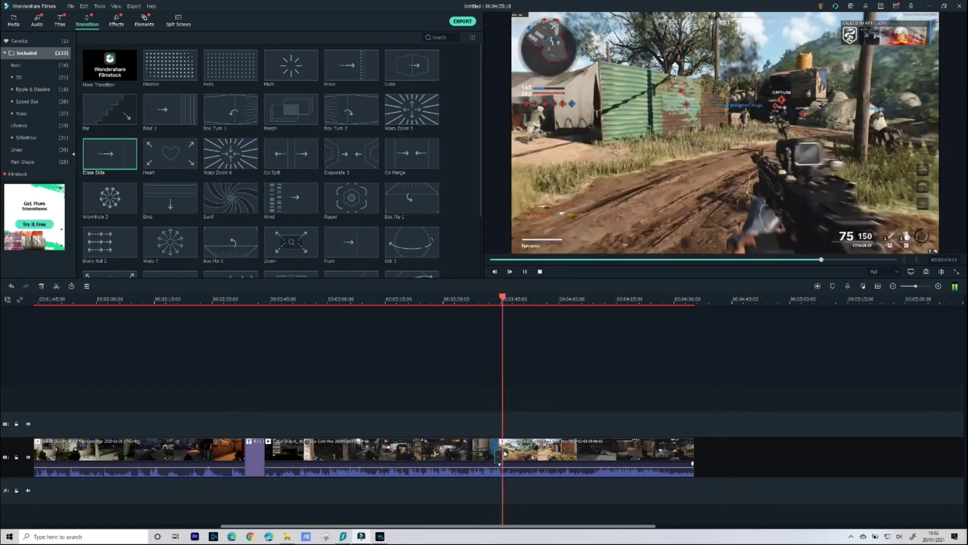
{"action": "key", "text": "space"}
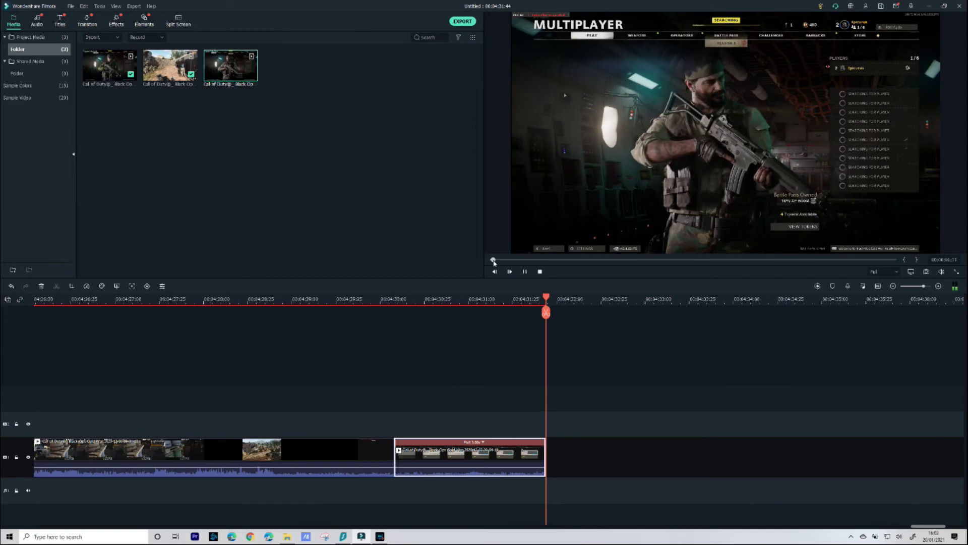
Step: Skim and play the third Call of Duty clip, then add it to track 1 after the last clip
{"action": "left_click", "coordinate": [552, 259]}
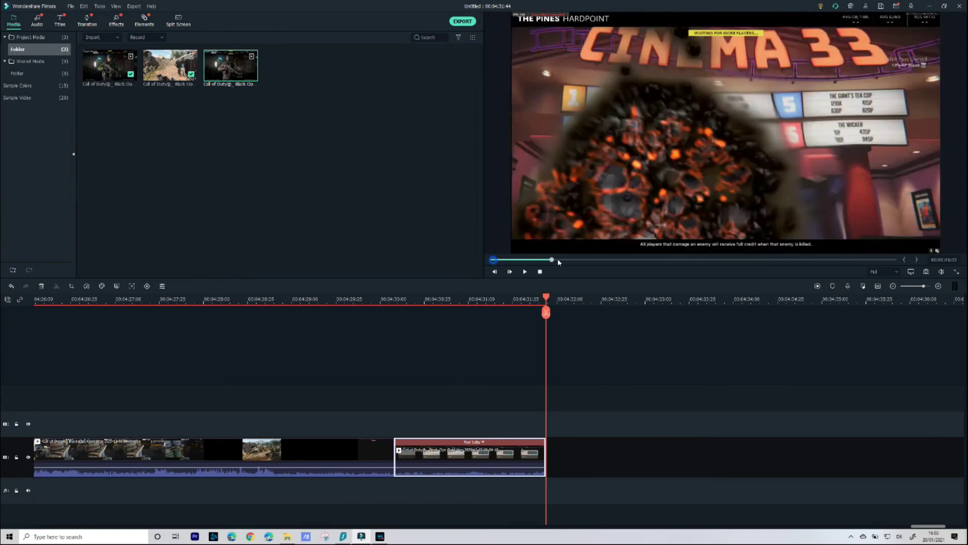
{"action": "left_click_drag", "start_coordinate": [559, 262], "coordinate": [633, 259]}
{"action": "key", "text": "space"}
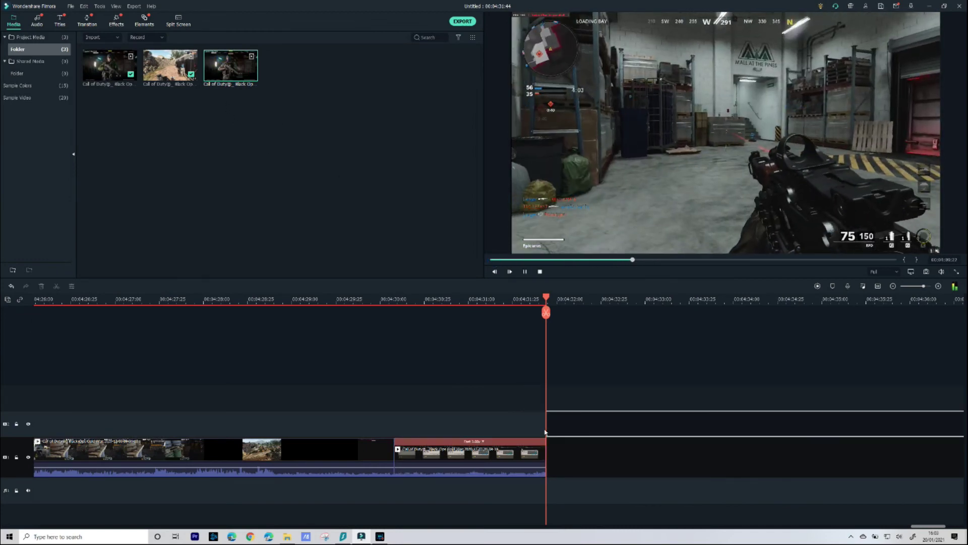
{"action": "left_click_drag", "start_coordinate": [545, 432], "coordinate": [604, 456]}
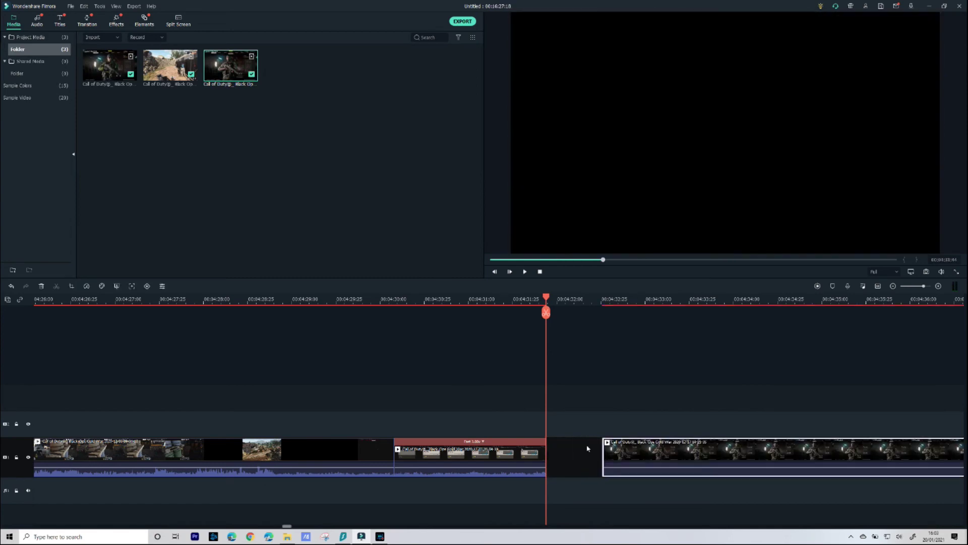
Step: Place the Basic 6 title on the timeline ahead of the third match clip
{"action": "left_click", "coordinate": [60, 22]}
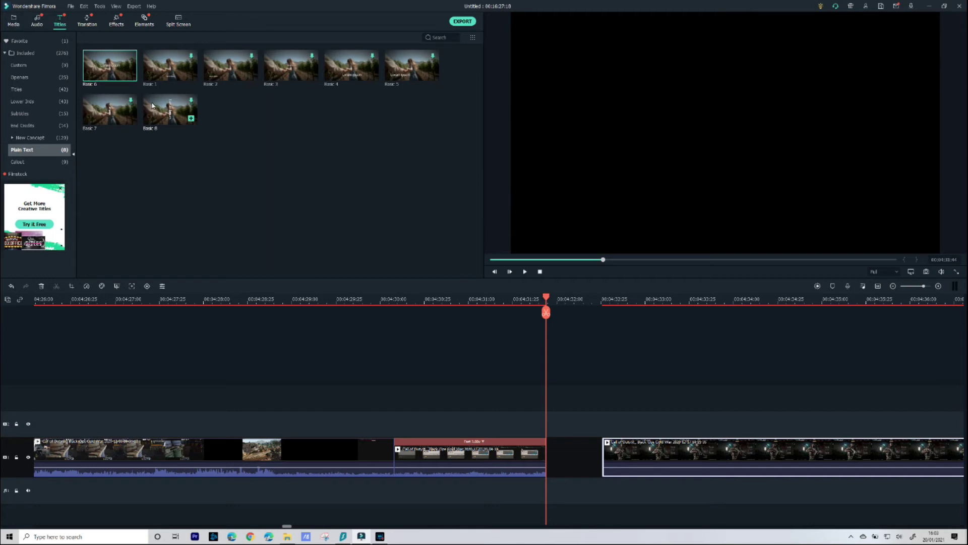
{"action": "left_click_drag", "start_coordinate": [105, 64], "coordinate": [552, 458]}
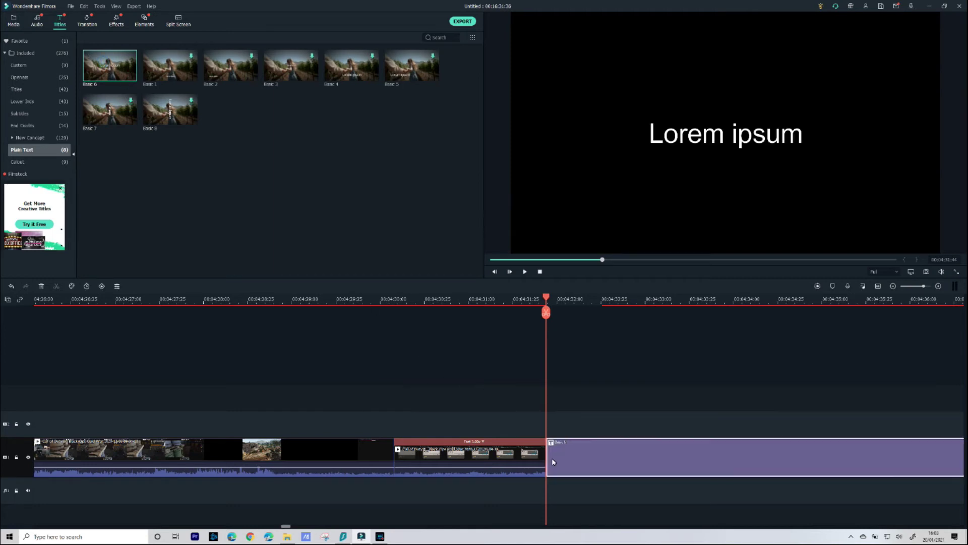
{"action": "left_click", "coordinate": [286, 526]}
{"action": "mouse_move", "coordinate": [285, 527]}
{"action": "left_mouse_down"}
{"action": "mouse_move", "coordinate": [299, 527]}
{"action": "mouse_move", "coordinate": [291, 529]}
{"action": "left_mouse_up"}
Step: Replace the title's Lorem ipsum text with 'Match 3' and shorten the title clip
{"action": "left_click", "coordinate": [714, 135]}
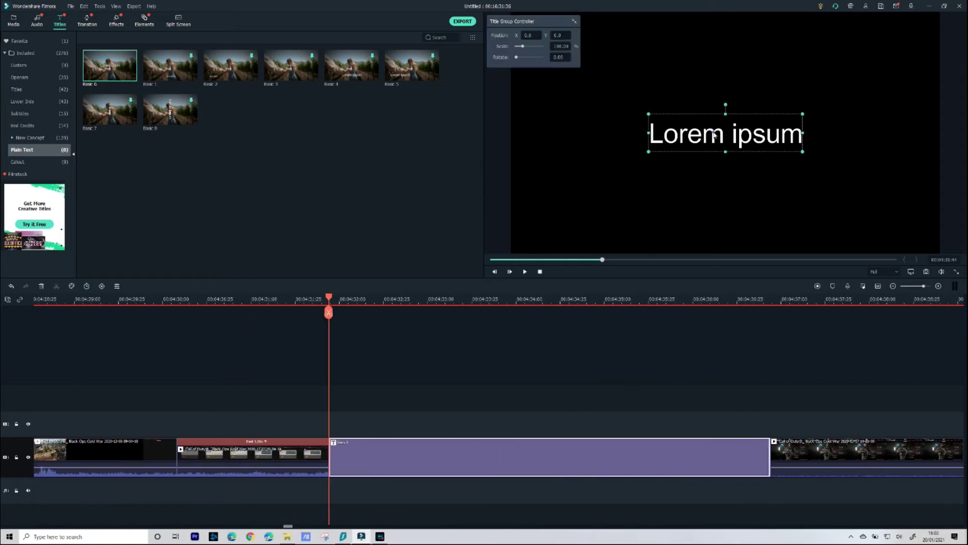
{"action": "double_click", "coordinate": [739, 133]}
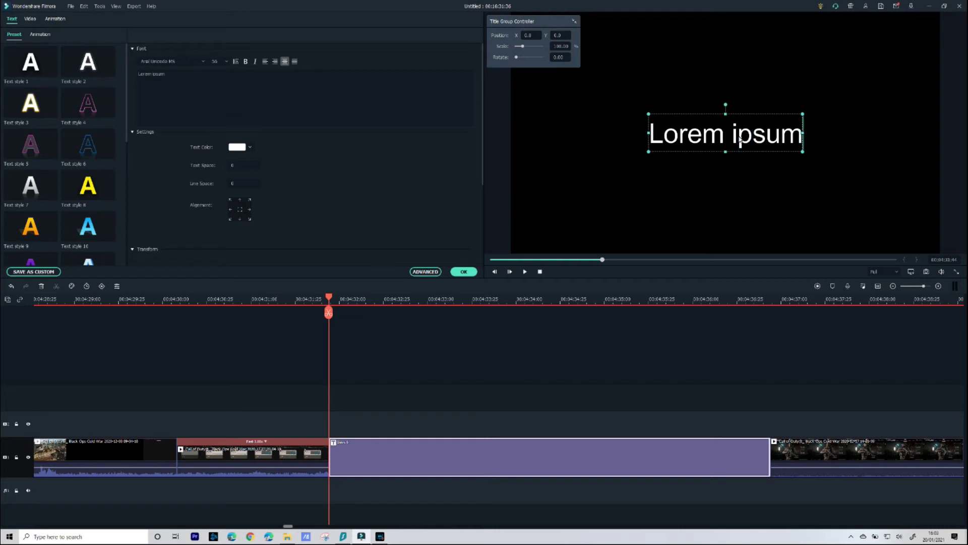
{"action": "key", "text": "BackSpace"}
{"action": "key", "text": "BackSpace"}
{"action": "key", "text": "BackSpace"}
{"action": "key", "text": "BackSpace"}
{"action": "key", "text": "BackSpace"}
{"action": "key", "text": "BackSpace"}
{"action": "key", "text": "BackSpace"}
{"action": "key", "text": "BackSpace"}
{"action": "key", "text": "BackSpace"}
{"action": "key", "text": "BackSpace"}
{"action": "key", "text": "BackSpace"}
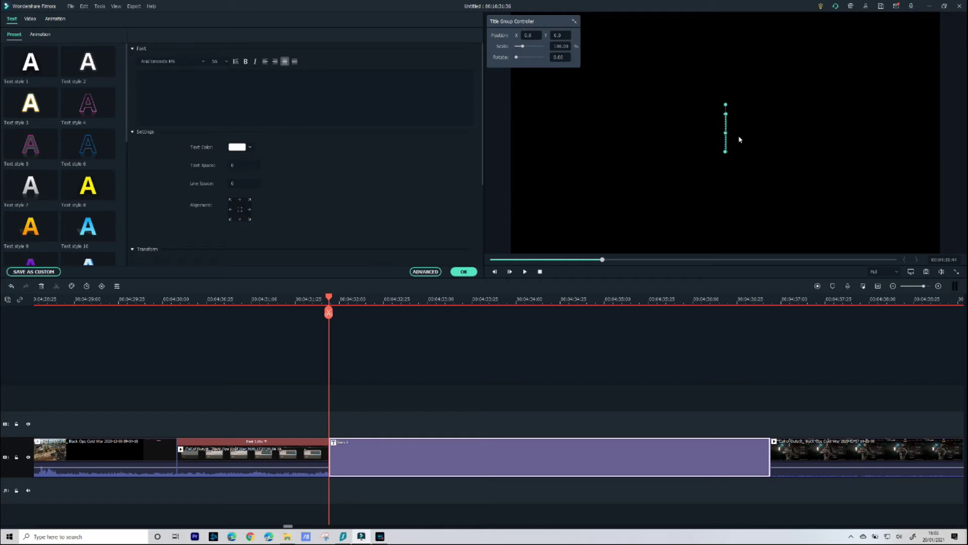
{"action": "type", "text": "Match 3"}
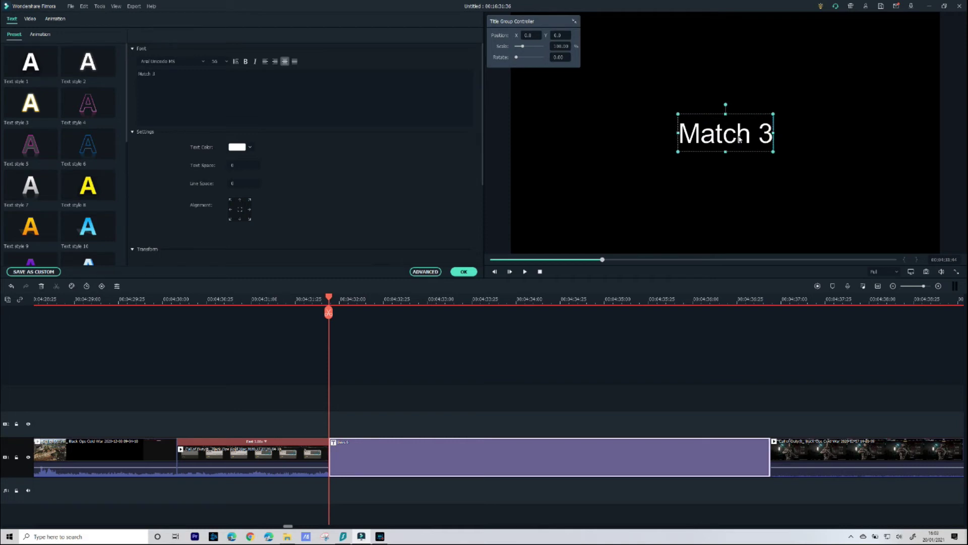
{"action": "left_click", "coordinate": [464, 271]}
{"action": "left_click_drag", "start_coordinate": [329, 312], "coordinate": [486, 312]}
Step: Trim the Match 3 title shorter and apply a Dissolve transition to it
{"action": "left_click_drag", "start_coordinate": [770, 457], "coordinate": [474, 457]}
{"action": "left_click_drag", "start_coordinate": [486, 312], "coordinate": [254, 316]}
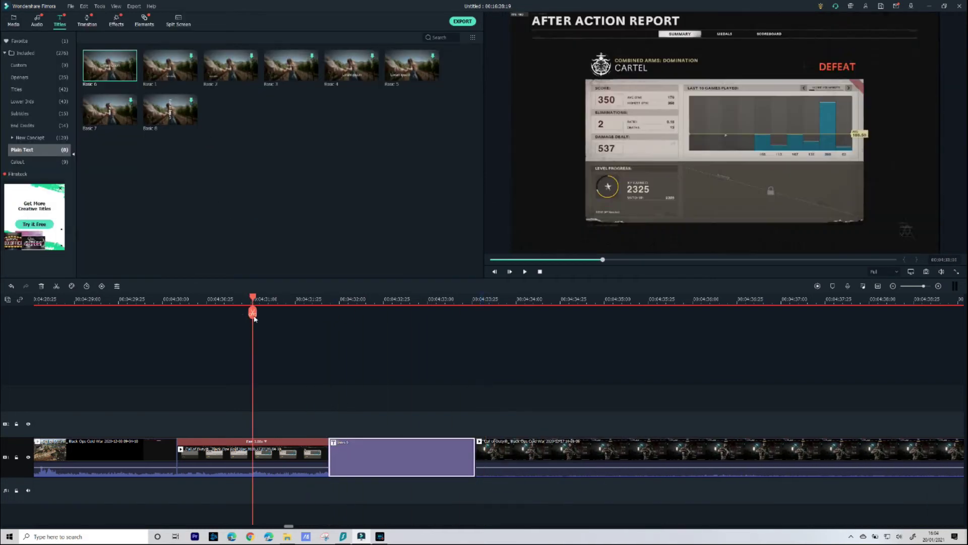
{"action": "left_click", "coordinate": [529, 299]}
{"action": "left_click", "coordinate": [86, 20]}
{"action": "left_click_drag", "start_coordinate": [170, 65], "coordinate": [444, 468]}
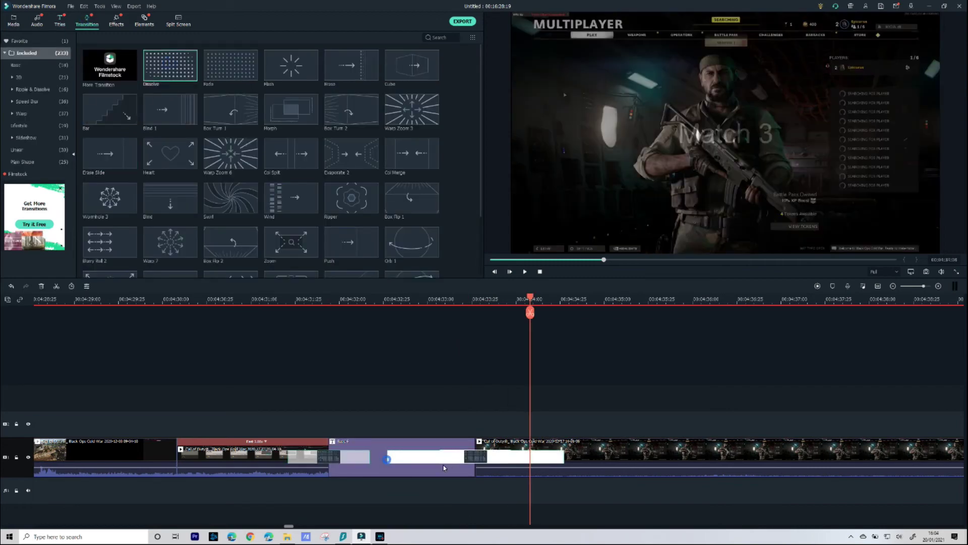
Step: Play the timeline from the Match 3 title to check its Dissolve fade
{"action": "left_click", "coordinate": [264, 331]}
{"action": "key", "text": "space"}
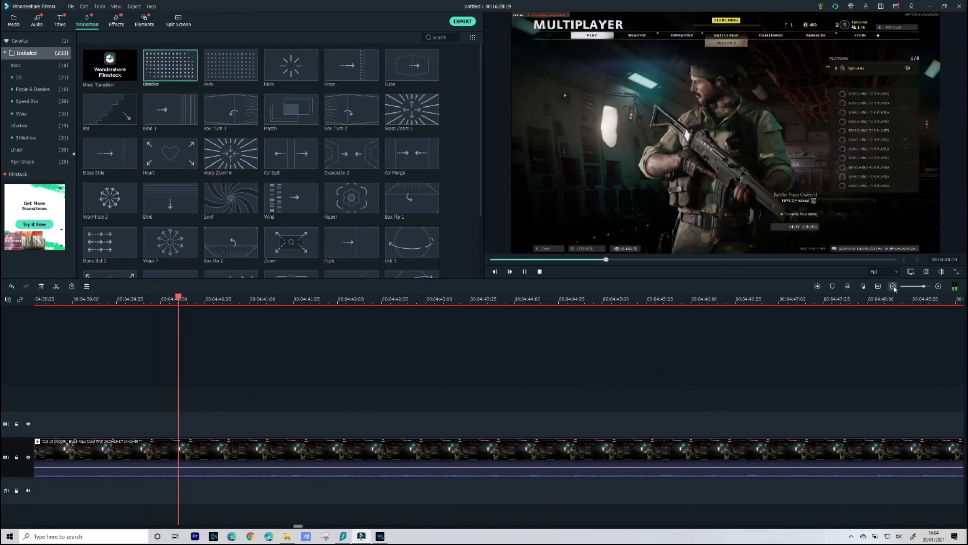
{"action": "left_click", "coordinate": [893, 286]}
{"action": "left_click", "coordinate": [339, 446]}
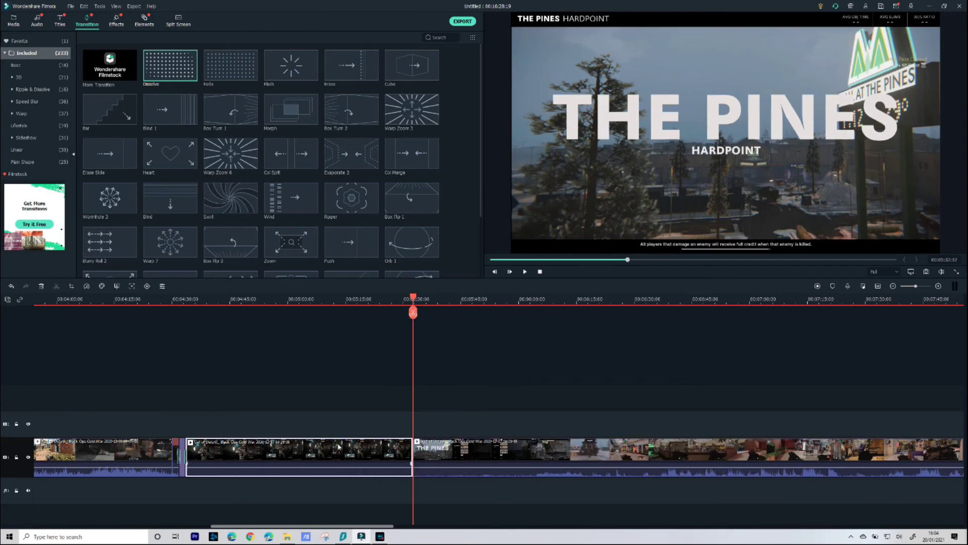
{"action": "left_click", "coordinate": [186, 299]}
{"action": "scroll", "coordinate": [235, 467], "scroll_direction": "up", "scroll_amount": 5}
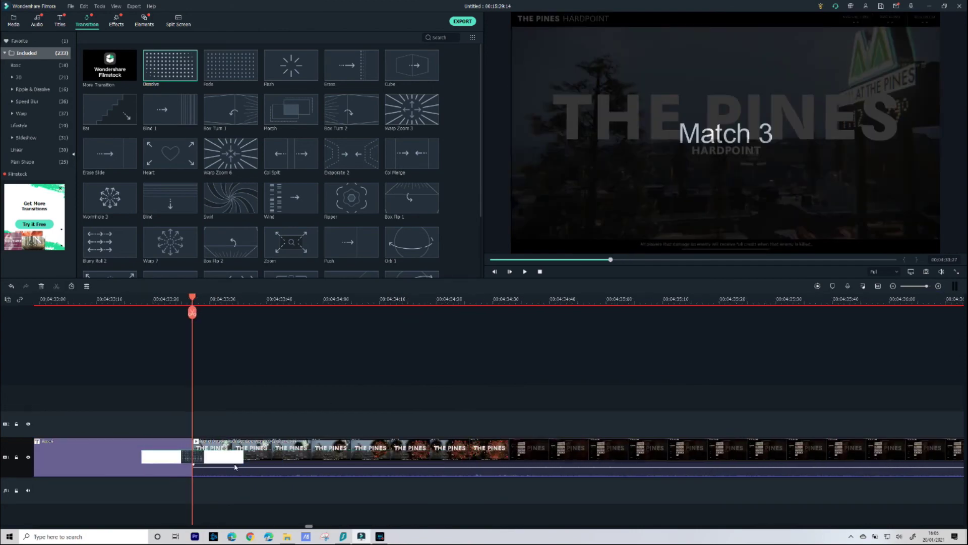
{"action": "left_click", "coordinate": [396, 298]}
Step: Zoom the timeline out and move the playhead along to about 5:21
{"action": "left_click", "coordinate": [696, 299]}
{"action": "left_click", "coordinate": [894, 286]}
{"action": "left_click", "coordinate": [269, 300]}
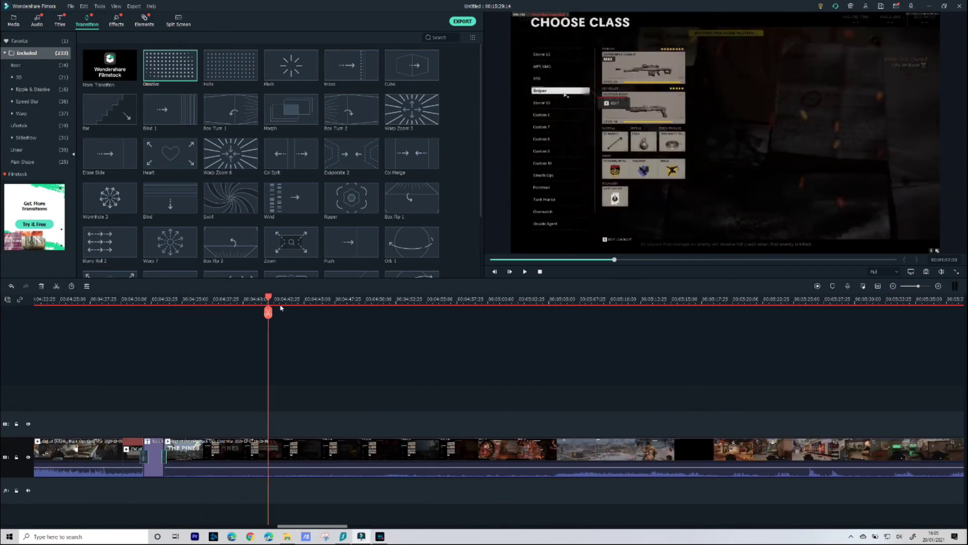
{"action": "left_click", "coordinate": [780, 298]}
{"action": "scroll", "coordinate": [656, 378], "scroll_direction": "right", "scroll_amount": 5}
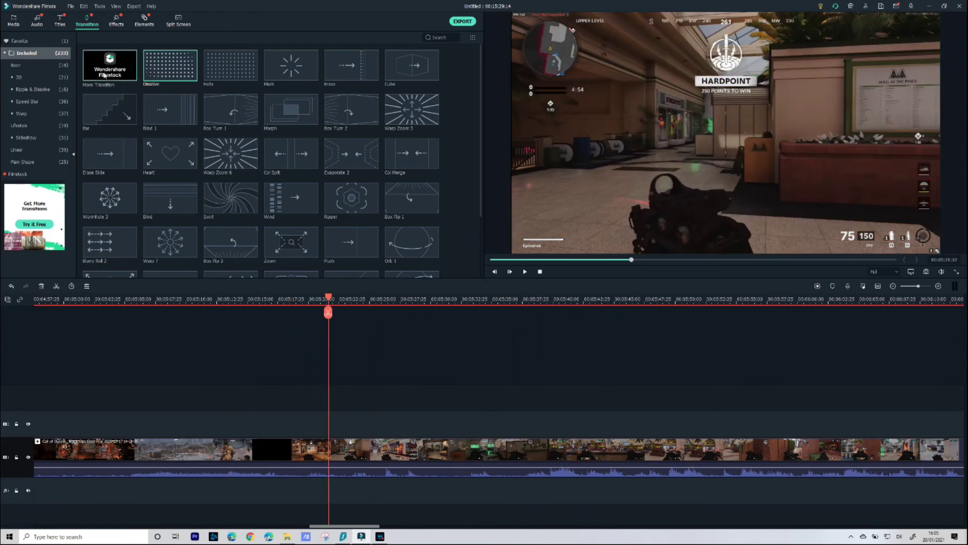
{"action": "left_click", "coordinate": [60, 21]}
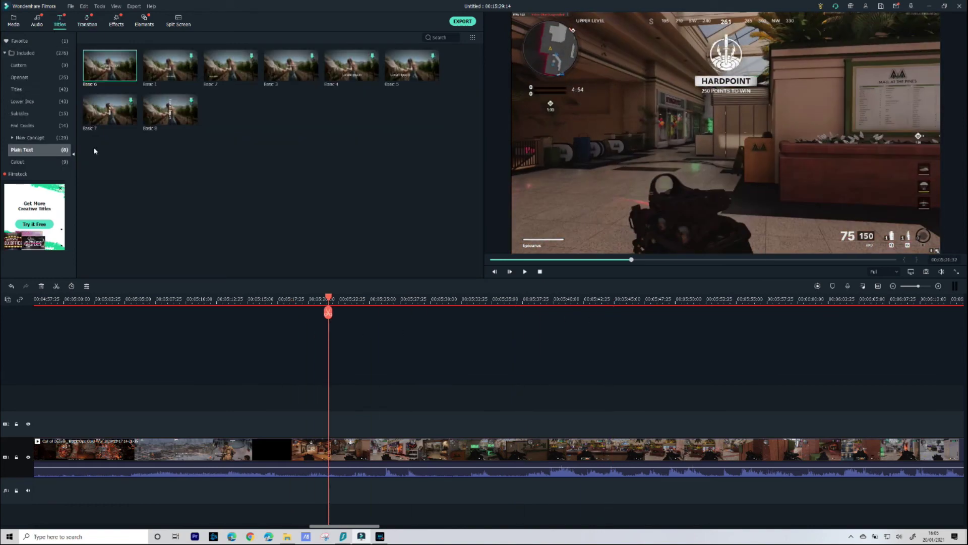
Step: Place the Basic 4 plain-text title on the track above the gameplay at the playhead
{"action": "left_click", "coordinate": [285, 72]}
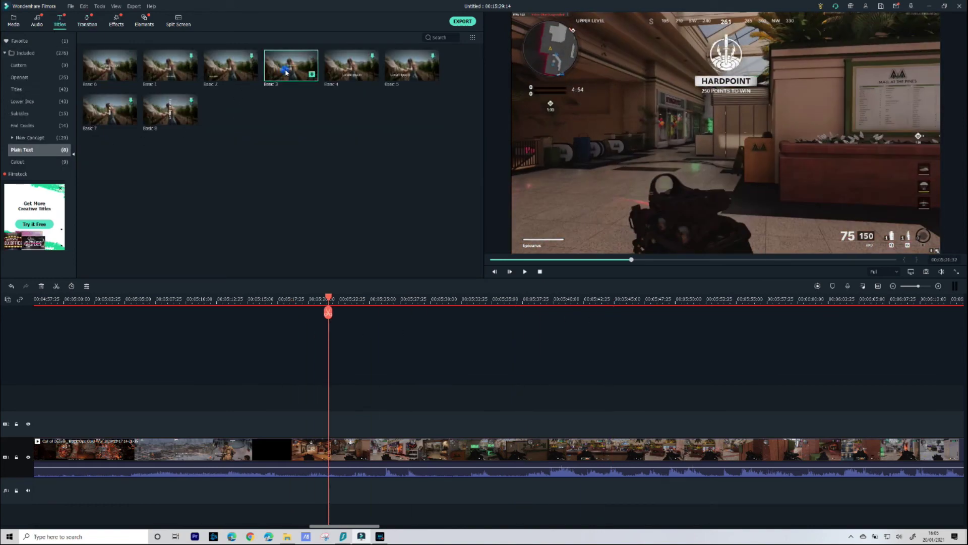
{"action": "double_click", "coordinate": [286, 73]}
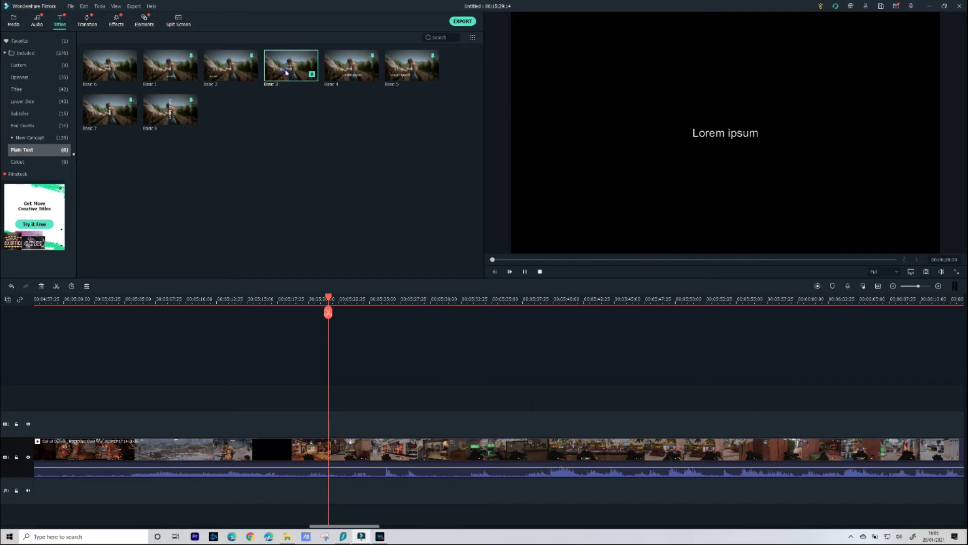
{"action": "double_click", "coordinate": [352, 69]}
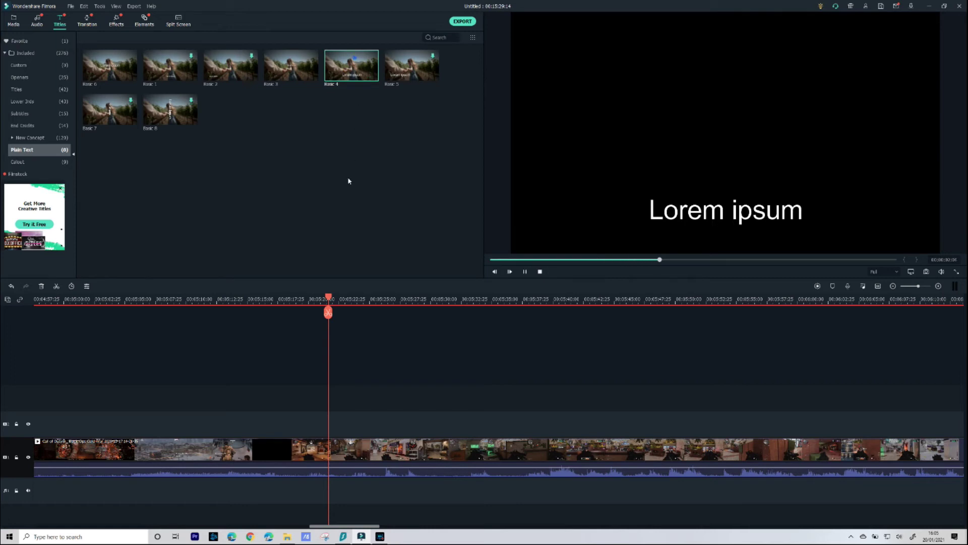
{"action": "left_click_drag", "start_coordinate": [349, 180], "coordinate": [333, 427]}
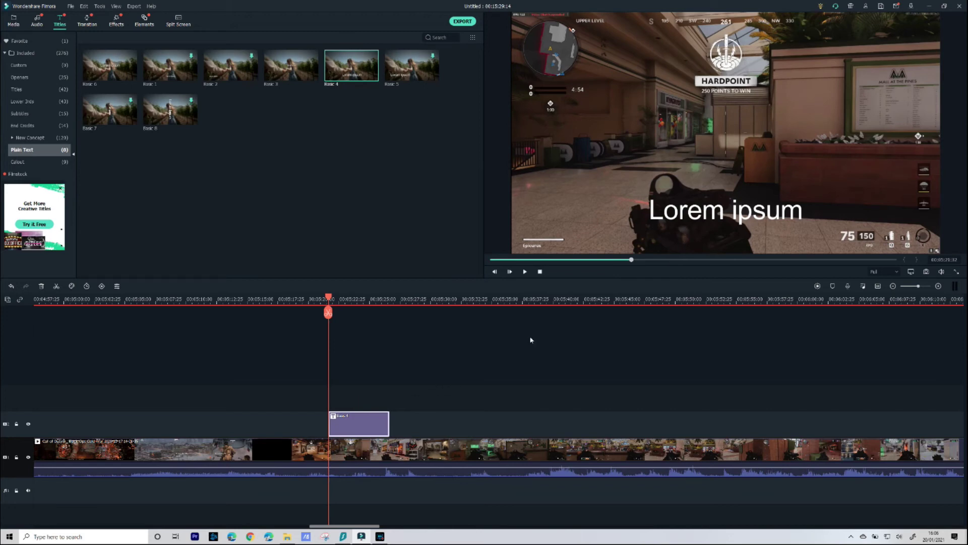
Step: Move the overlay title higher in the frame and retype it as 'Best Game Ever'
{"action": "double_click", "coordinate": [352, 422]}
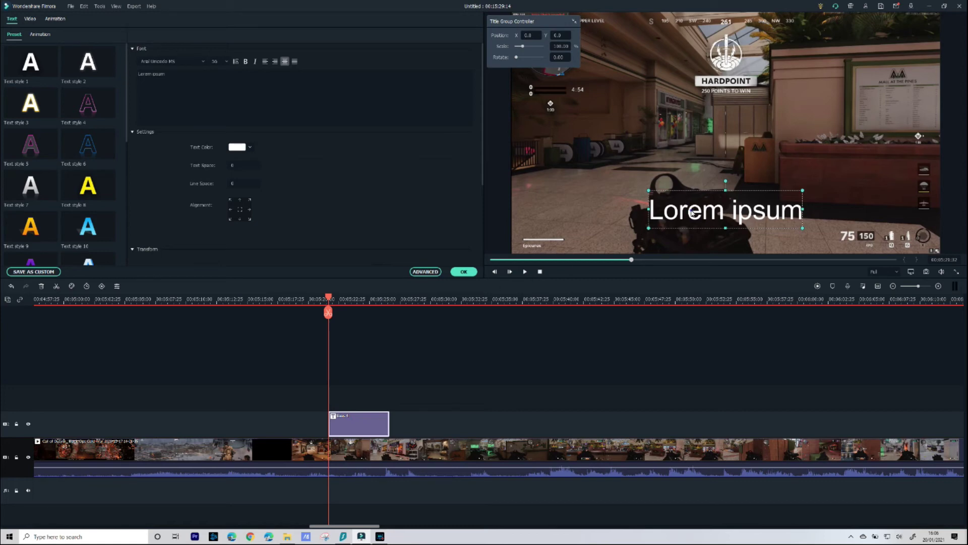
{"action": "left_click_drag", "start_coordinate": [692, 213], "coordinate": [664, 141]}
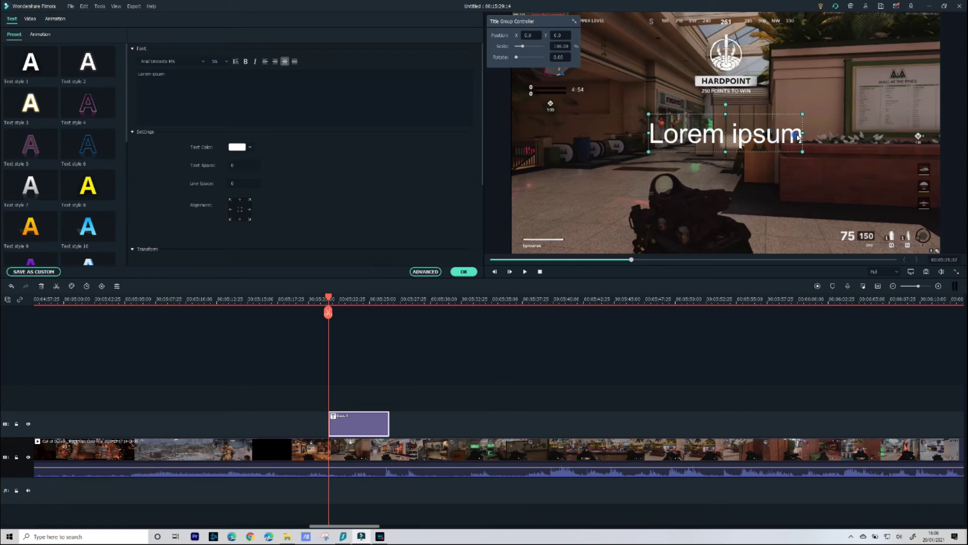
{"action": "key", "text": "BackSpace"}
{"action": "key", "text": "BackSpace"}
{"action": "key", "text": "BackSpace"}
{"action": "key", "text": "BackSpace"}
{"action": "key", "text": "BackSpace"}
{"action": "key", "text": "BackSpace"}
{"action": "key", "text": "BackSpace"}
{"action": "key", "text": "BackSpace"}
{"action": "key", "text": "BackSpace"}
{"action": "key", "text": "BackSpace"}
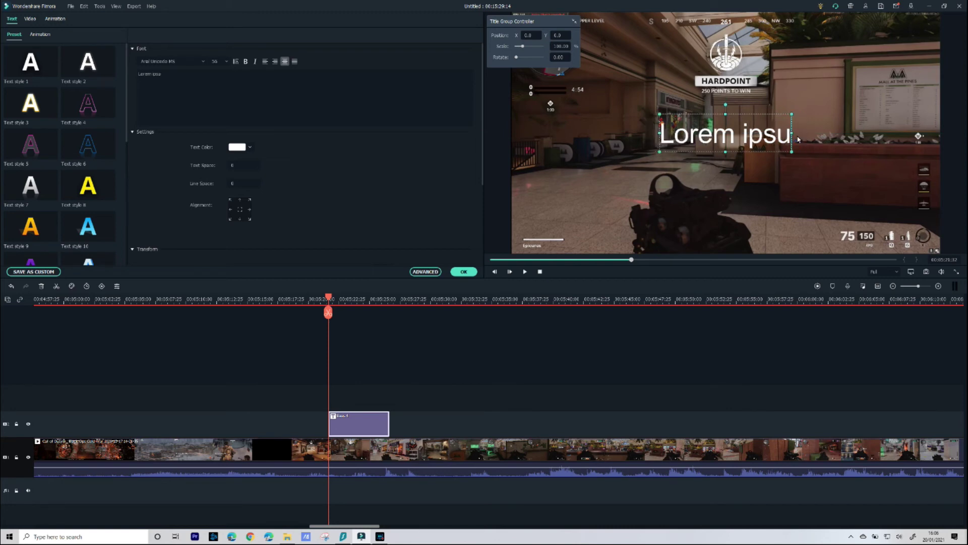
{"action": "key", "text": "BackSpace"}
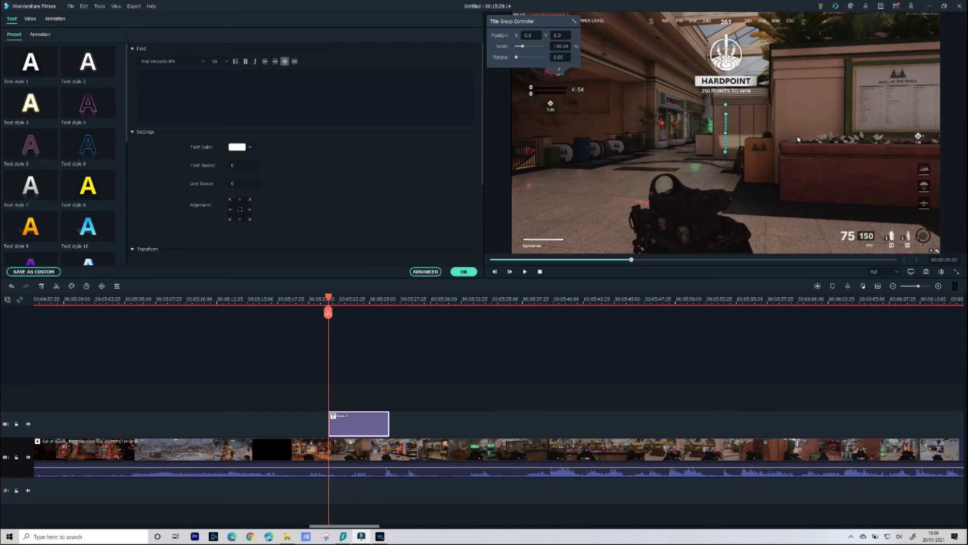
{"action": "type", "text": "Best Game Ever"}
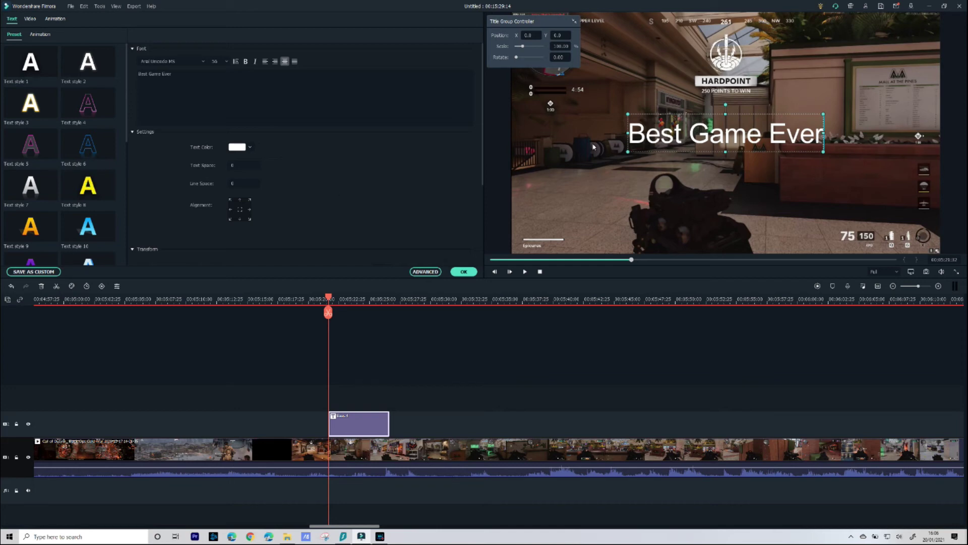
Step: Apply the yellow Text style 8 preset and confirm the title edits
{"action": "left_click", "coordinate": [89, 187]}
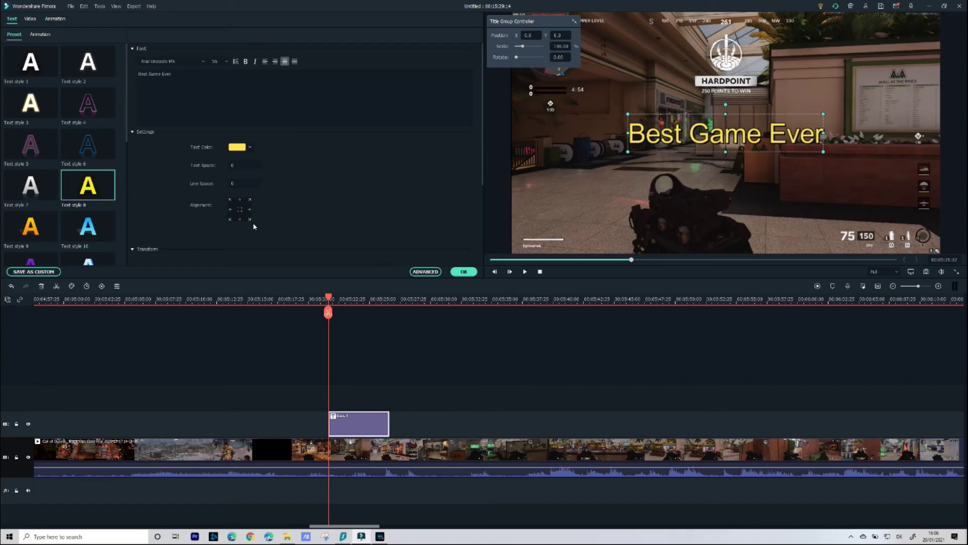
{"action": "scroll", "coordinate": [252, 222], "scroll_direction": "down", "scroll_amount": 5}
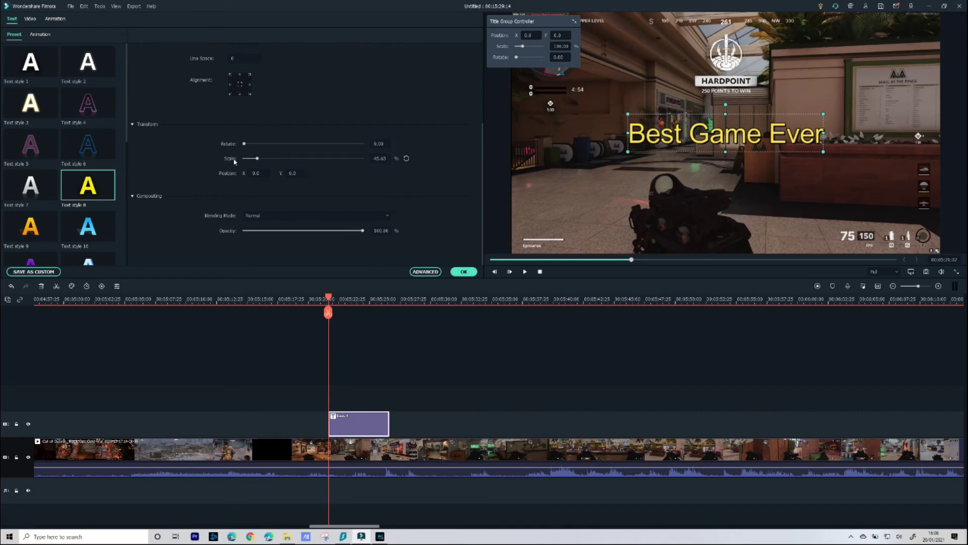
{"action": "left_click", "coordinate": [463, 271]}
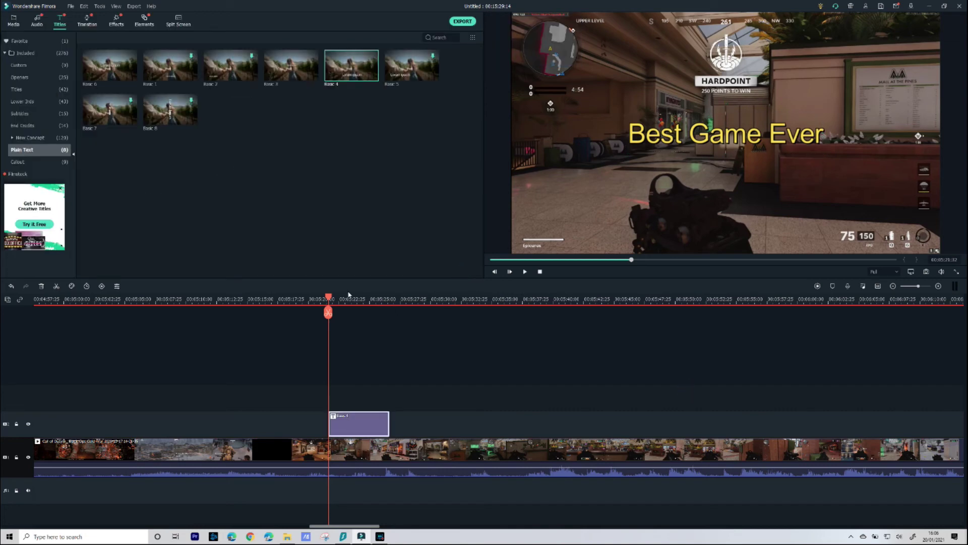
Step: Trim the 'Best Game Ever' title clip to end around 5:26 at the playhead
{"action": "left_click_drag", "start_coordinate": [328, 296], "coordinate": [304, 296]}
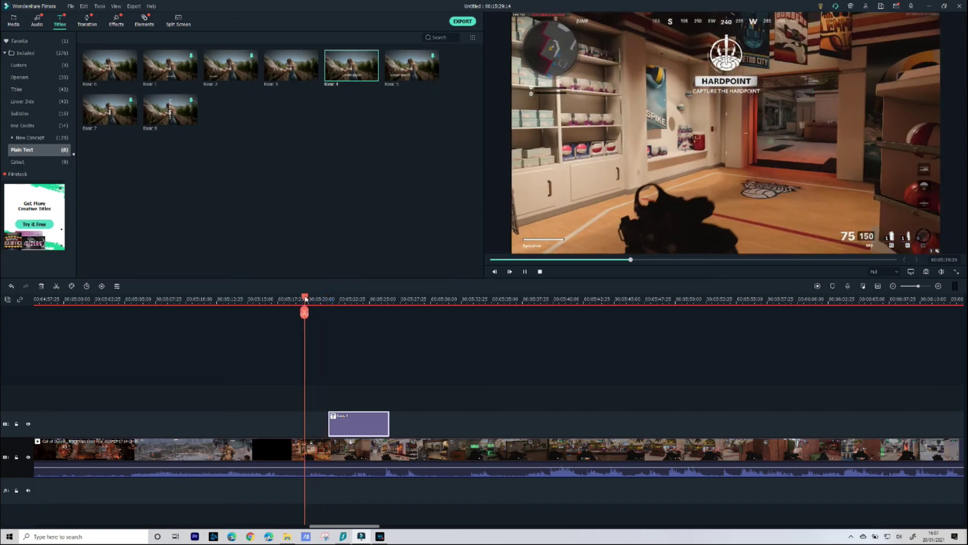
{"action": "key", "text": "space"}
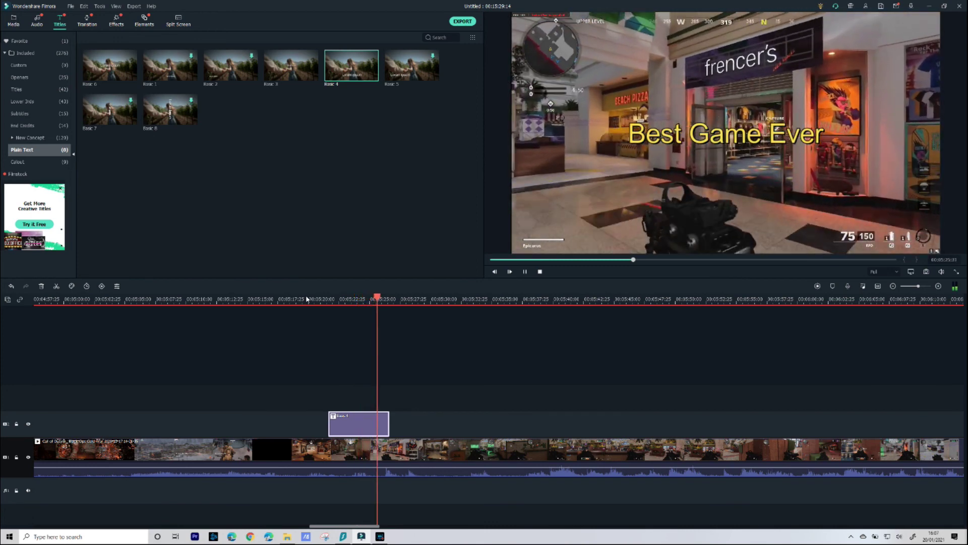
{"action": "key", "text": "space"}
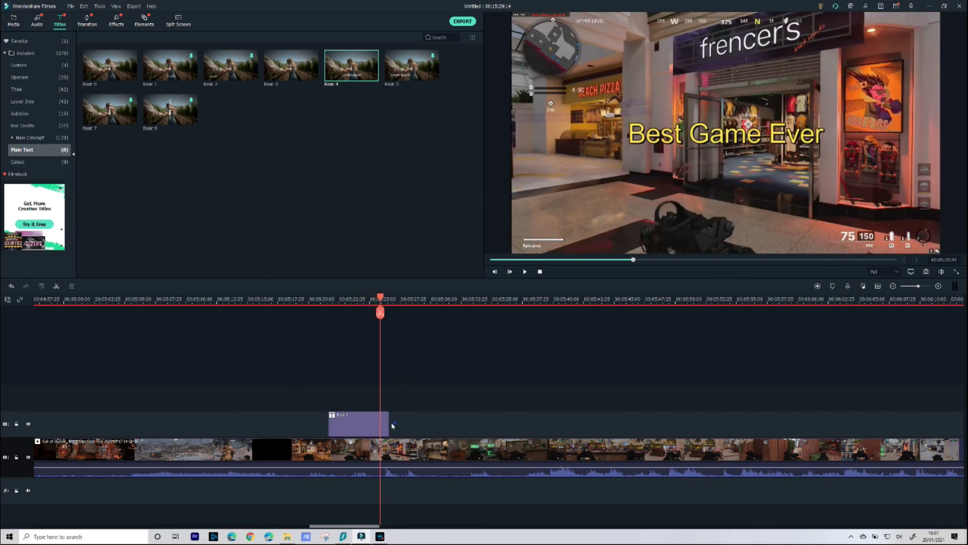
{"action": "left_click_drag", "start_coordinate": [388, 425], "coordinate": [382, 428]}
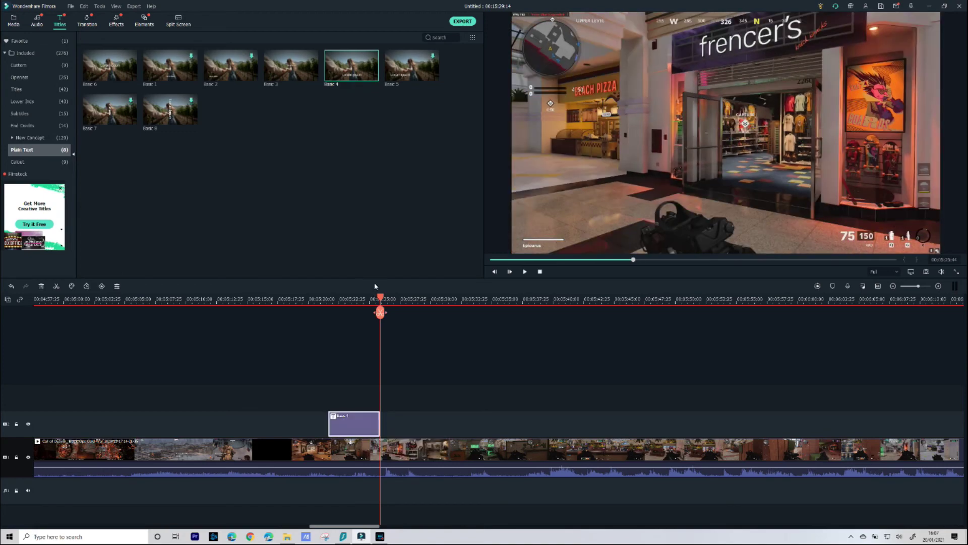
{"action": "left_click_drag", "start_coordinate": [380, 299], "coordinate": [510, 312]}
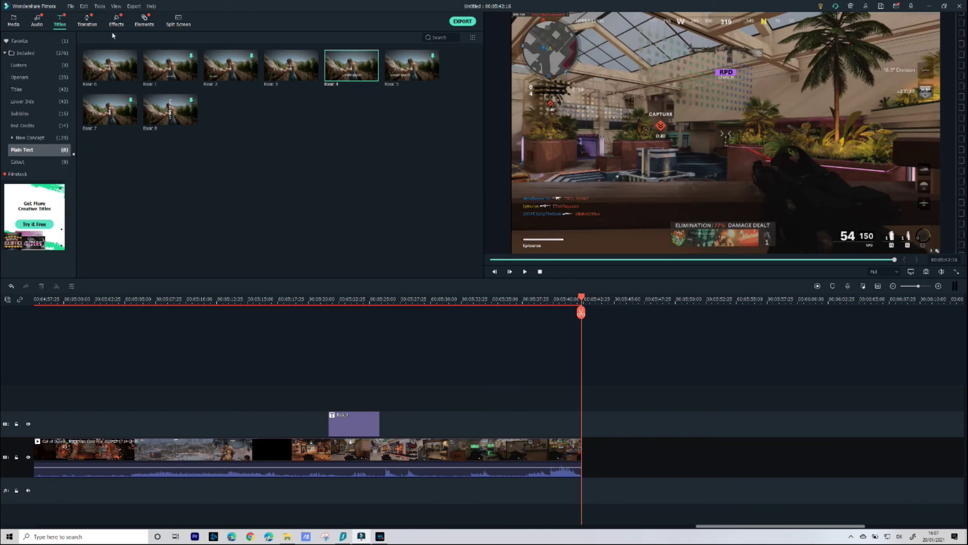
Step: Place the Opener 18 title from Included titles after the last gameplay clip
{"action": "left_click", "coordinate": [21, 54]}
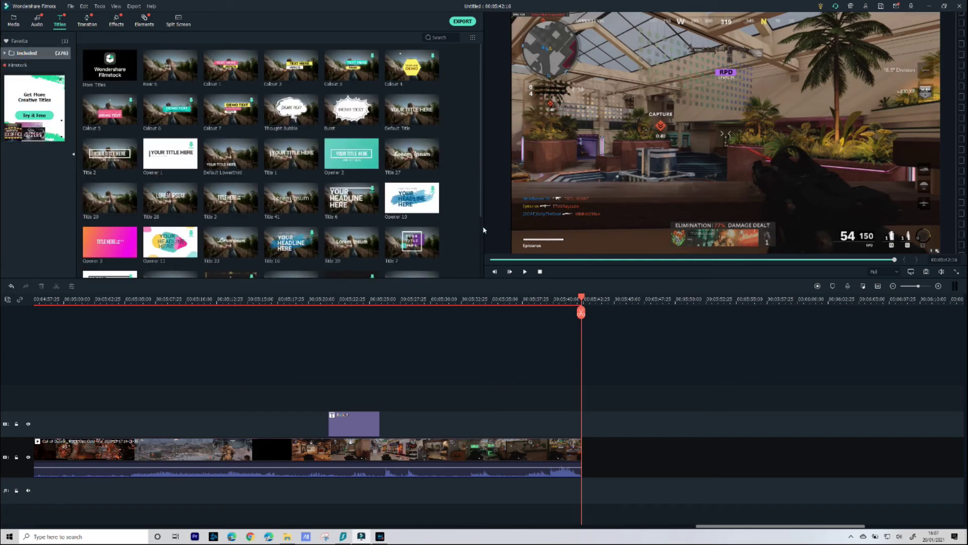
{"action": "scroll", "coordinate": [206, 207], "scroll_direction": "down", "scroll_amount": 4}
{"action": "left_click", "coordinate": [481, 111]}
{"action": "left_click_drag", "start_coordinate": [480, 153], "coordinate": [479, 182]}
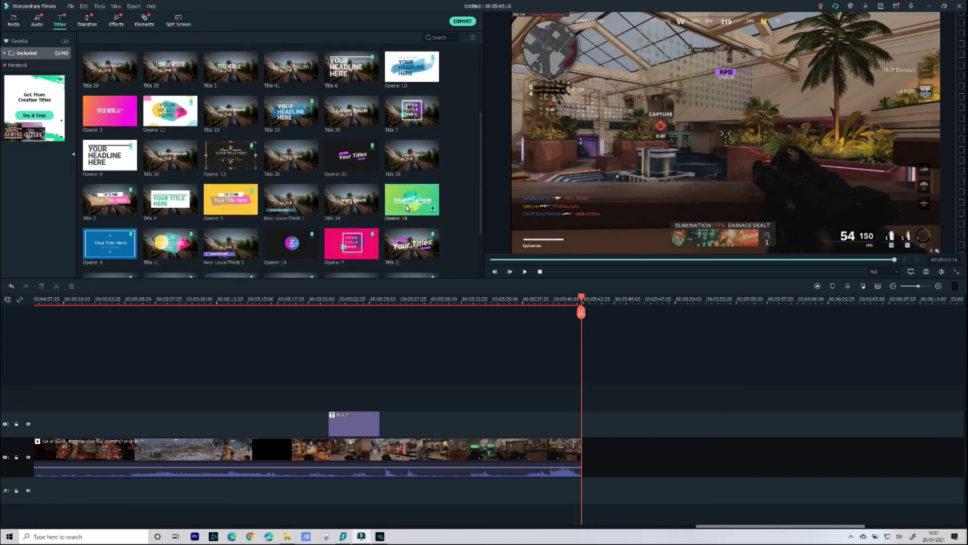
{"action": "left_click_drag", "start_coordinate": [406, 207], "coordinate": [583, 460]}
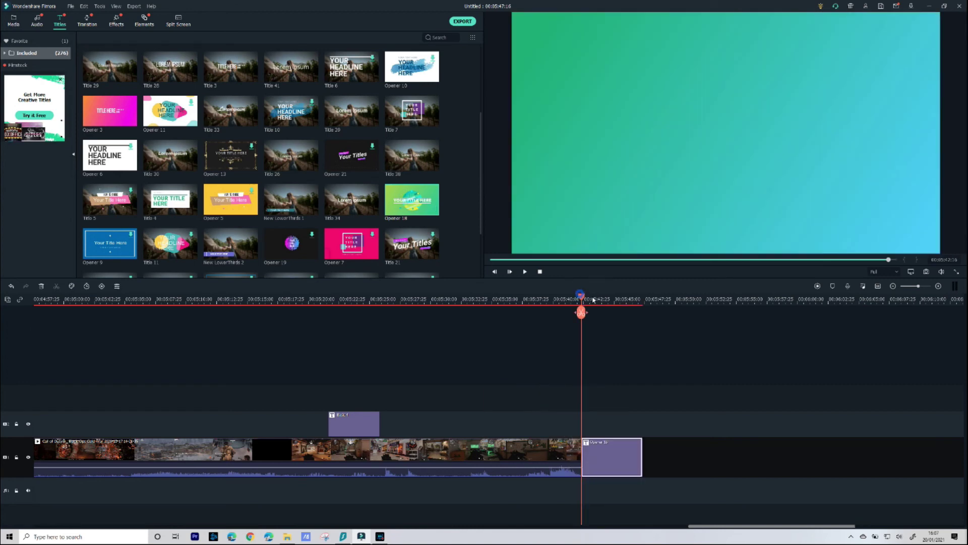
{"action": "left_click_drag", "start_coordinate": [581, 296], "coordinate": [622, 299]}
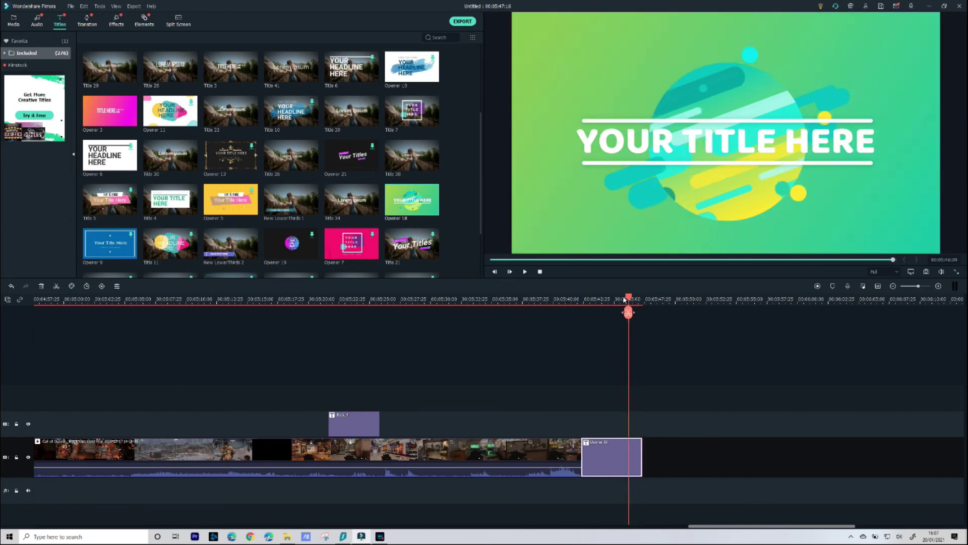
Step: Replace the Opener 18 placeholder text with 'Thanks for Watching'
{"action": "double_click", "coordinate": [623, 457]}
{"action": "left_click", "coordinate": [184, 77]}
{"action": "key", "text": "ctrl+a"}
{"action": "type", "text": "Thanks for Watching"}
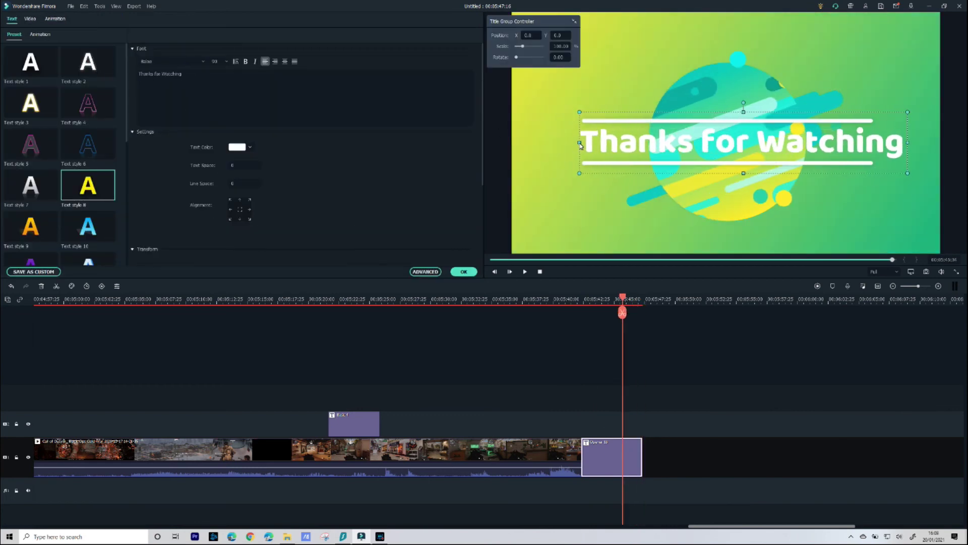
Step: Confirm the end title text and add a Fade transition to the Opener 18 clip
{"action": "left_click", "coordinate": [463, 271]}
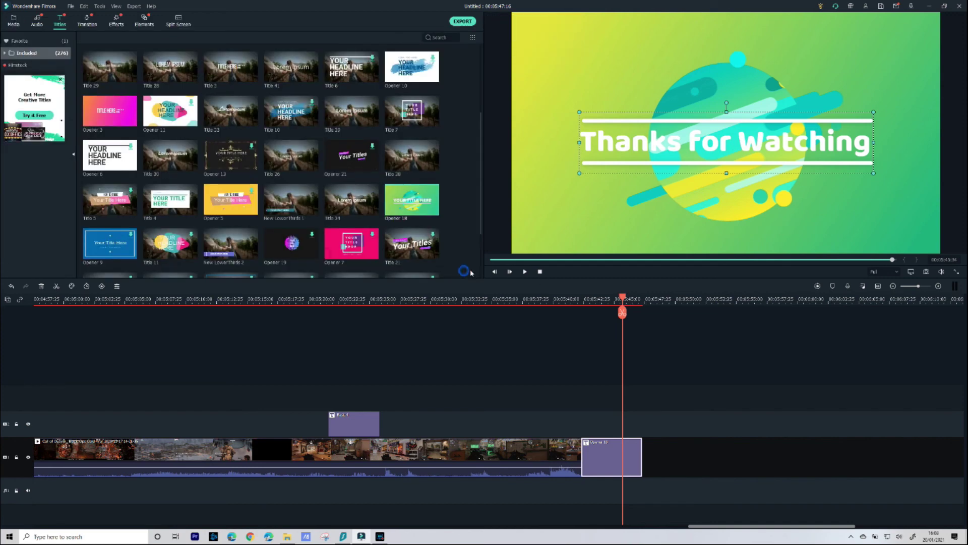
{"action": "left_click", "coordinate": [87, 21]}
{"action": "left_click", "coordinate": [222, 56]}
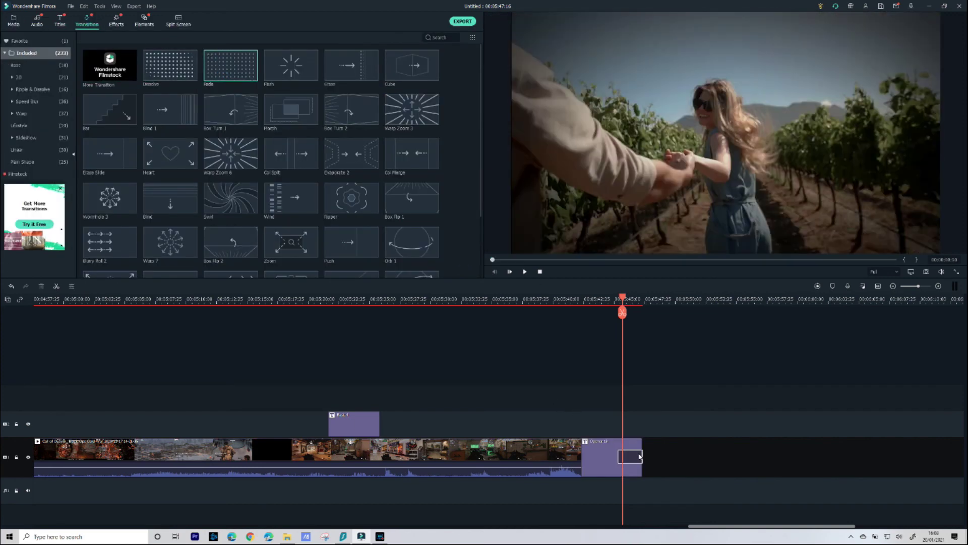
{"action": "mouse_move", "coordinate": [483, 54]}
{"action": "left_mouse_down"}
{"action": "mouse_move", "coordinate": [484, 119]}
{"action": "mouse_move", "coordinate": [483, 54]}
{"action": "left_mouse_up"}
Step: Play the ending to check the fade, then return the playhead to the start
{"action": "left_click", "coordinate": [641, 384]}
{"action": "left_click", "coordinate": [644, 299]}
{"action": "left_click", "coordinate": [529, 299]}
{"action": "key", "text": "space"}
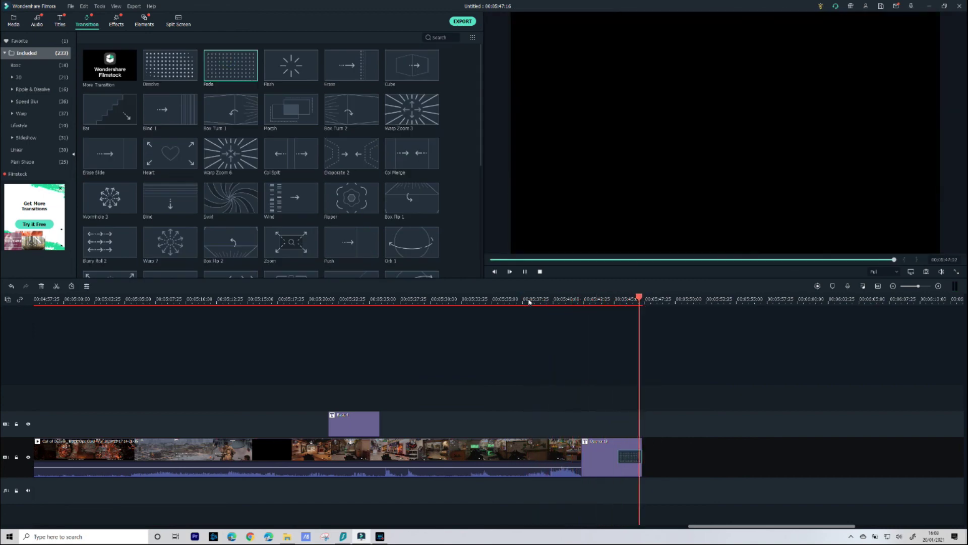
{"action": "key", "text": "Home"}
{"action": "left_click", "coordinate": [49, 299]}
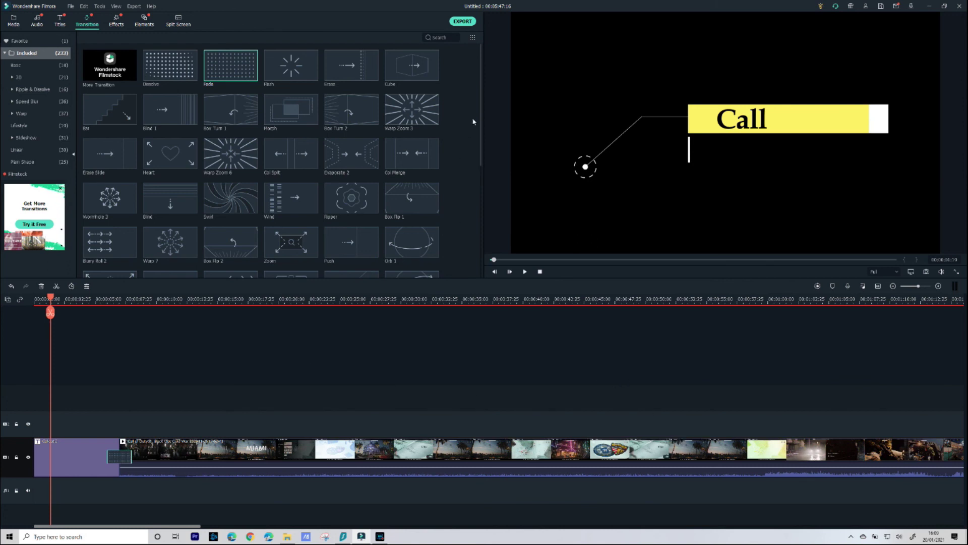
Step: Set up a Local MP4 export and replace the file name with 'Video One'
{"action": "left_click", "coordinate": [463, 22]}
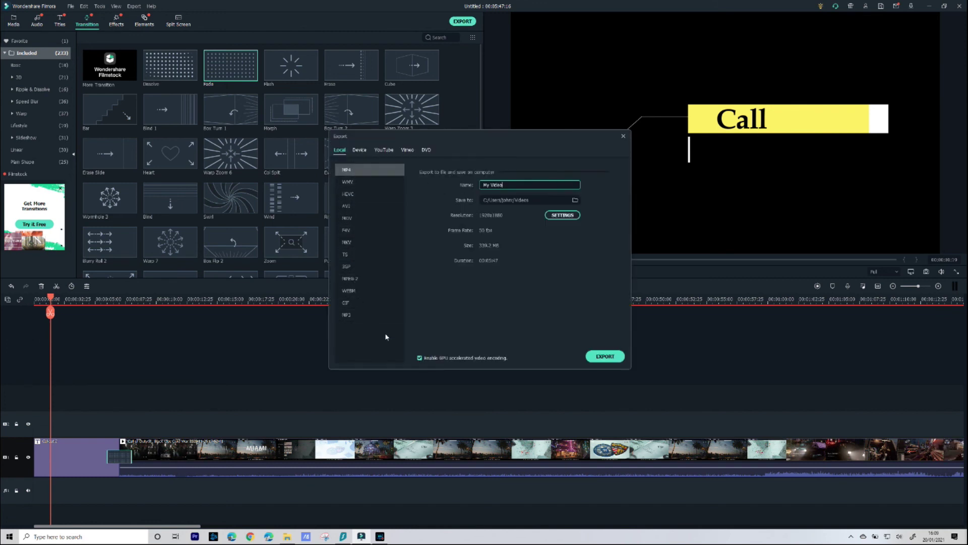
{"action": "triple_click", "coordinate": [510, 185]}
{"action": "type", "text": "V"}
Step: Start rendering 'Video One.mp4' and skip the video-type survey
{"action": "left_click", "coordinate": [605, 357]}
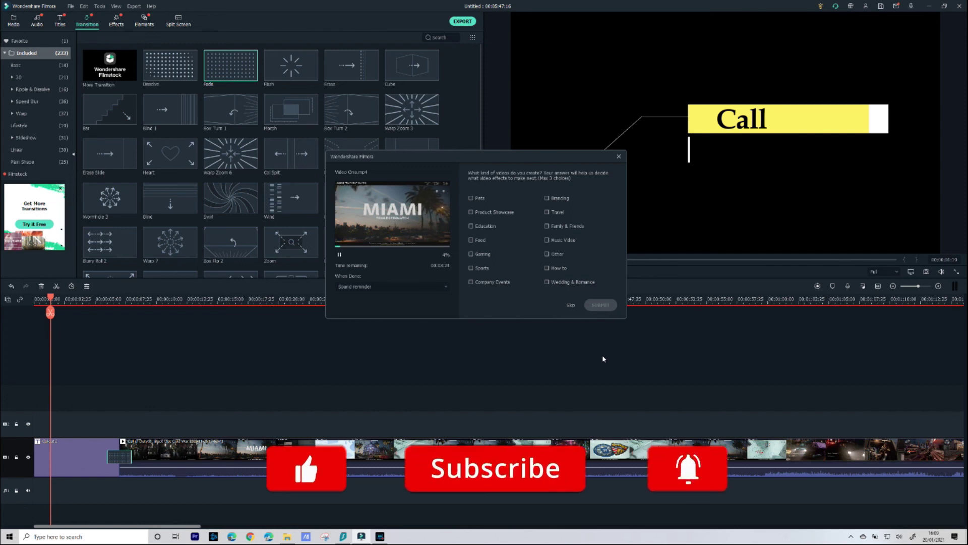
{"action": "left_click", "coordinate": [569, 305]}
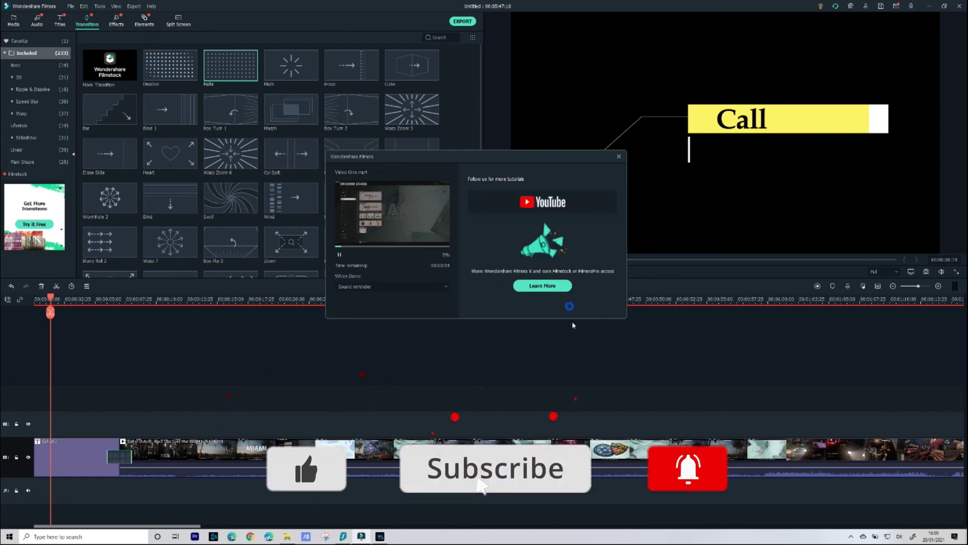